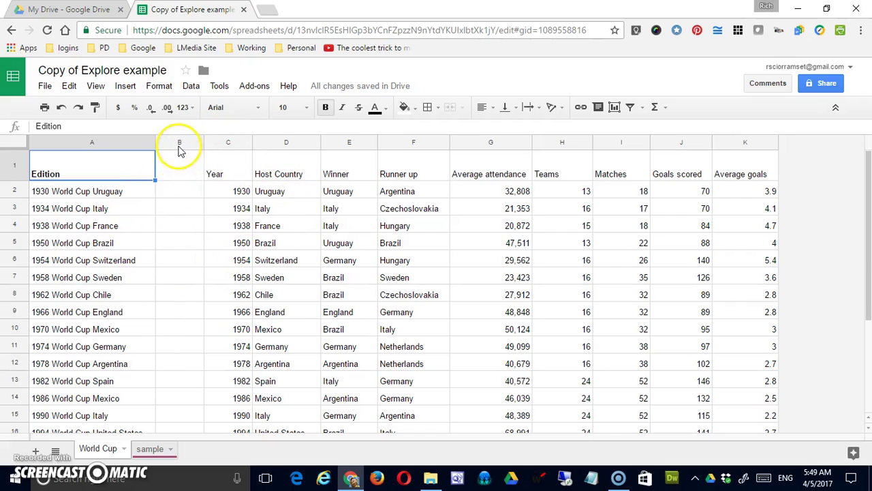
Select cell B3, moving off the Edition header in the World Cup sheet
left_click(166, 208)
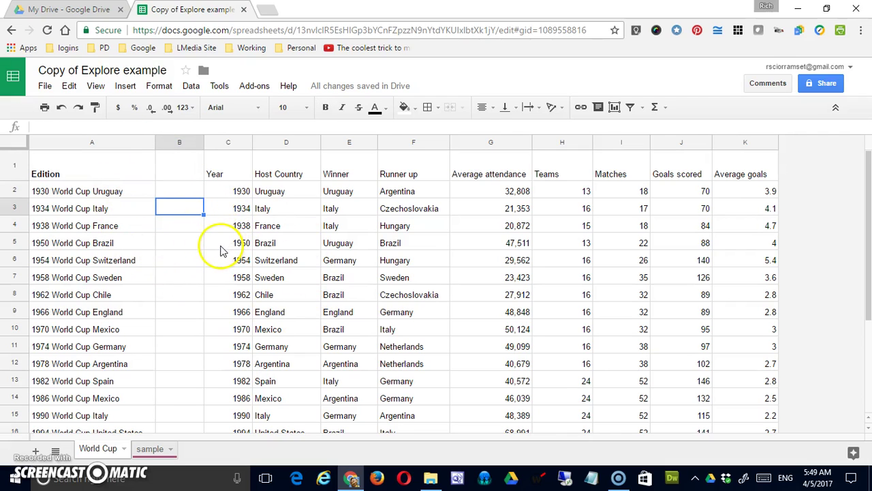
left_click(162, 89)
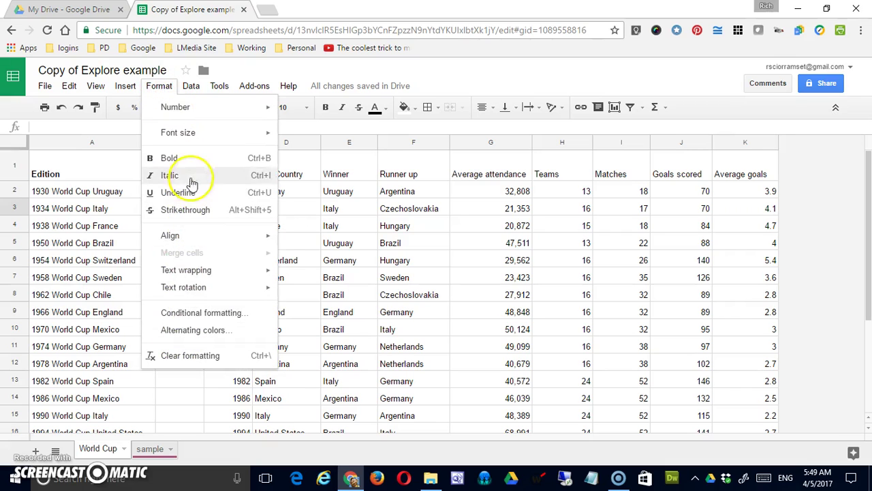
left_click(192, 139)
mouse_move(187, 136)
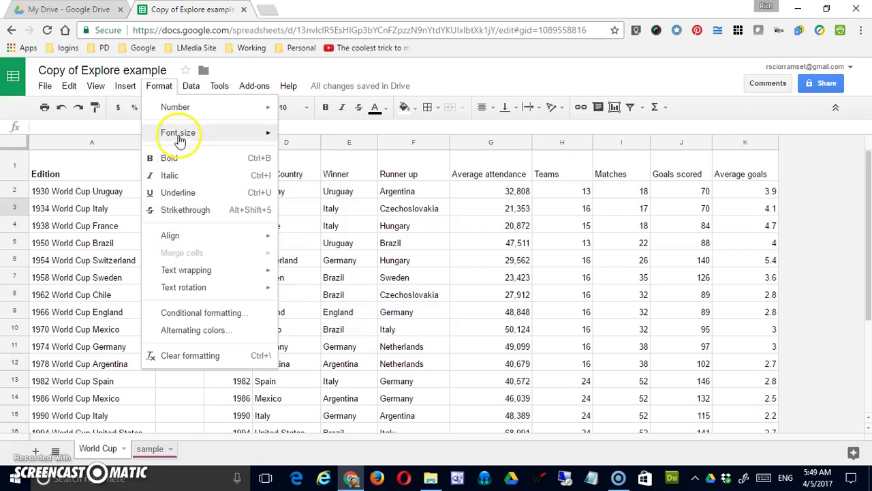
mouse_move(176, 235)
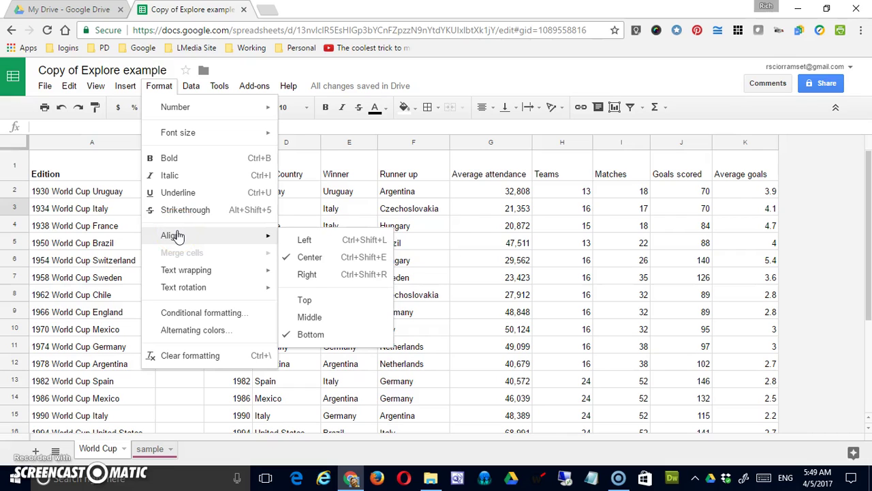
left_click(400, 195)
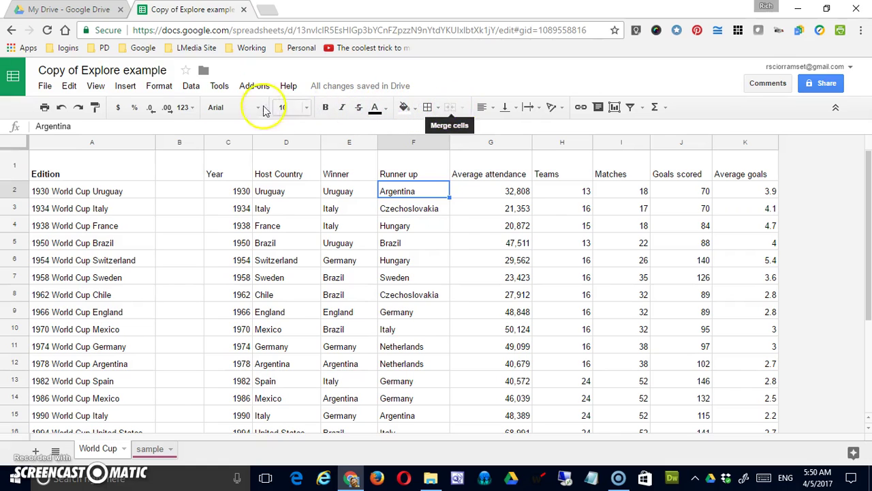
left_click(161, 86)
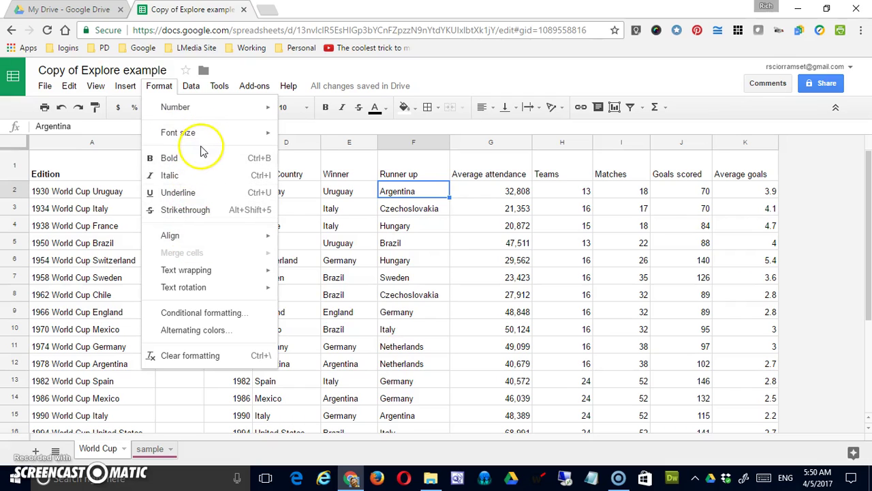
left_click(317, 263)
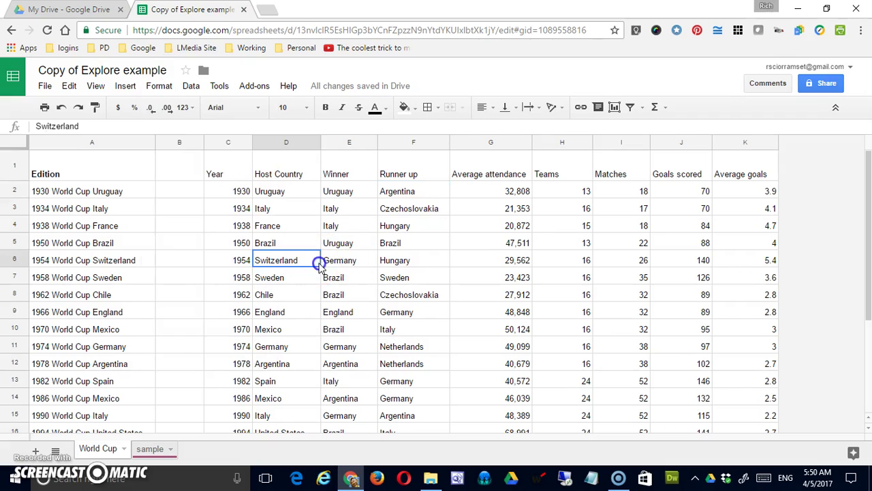
left_click(113, 170)
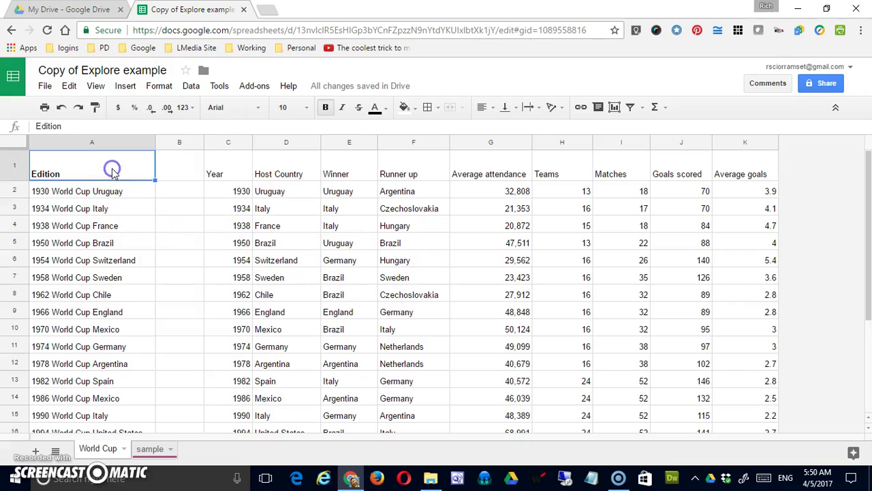
left_click(156, 89)
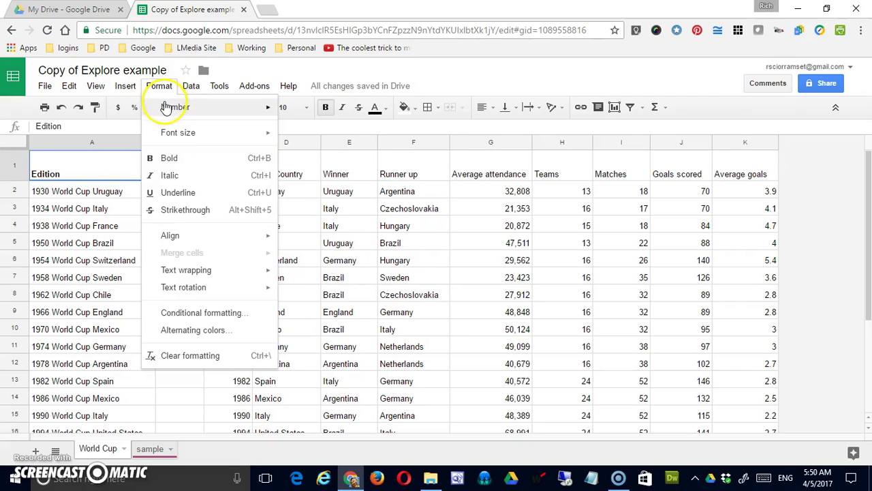
left_click(162, 101)
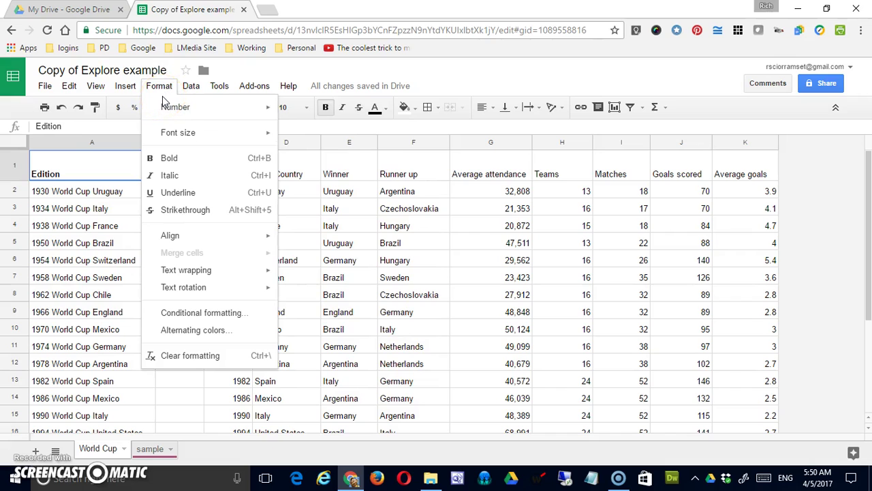
left_click(160, 134)
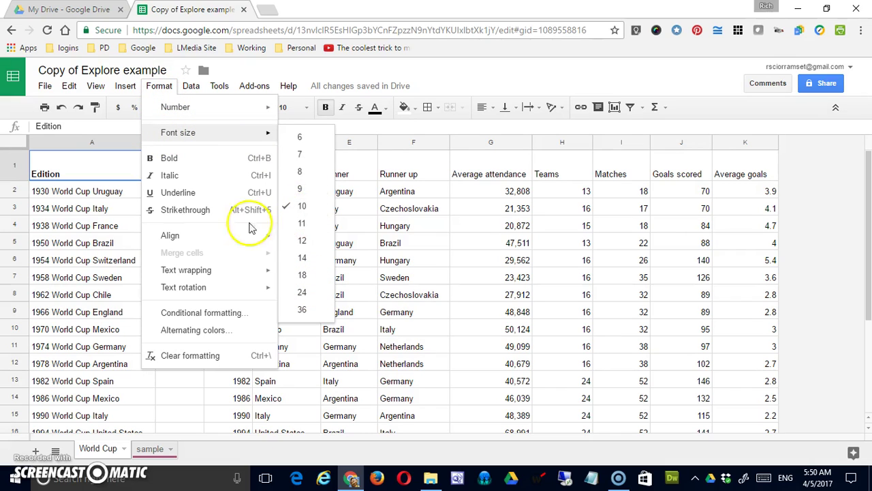
left_click(109, 211)
left_click(115, 166)
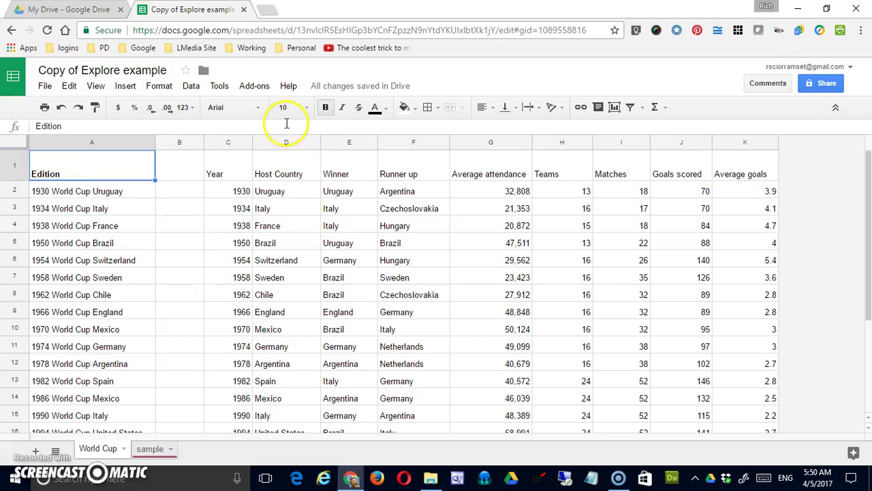
left_click(304, 109)
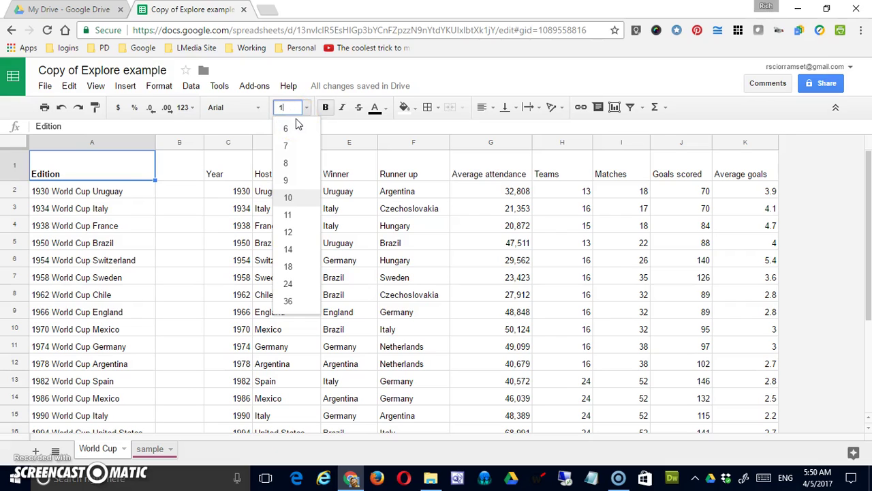
key("Return")
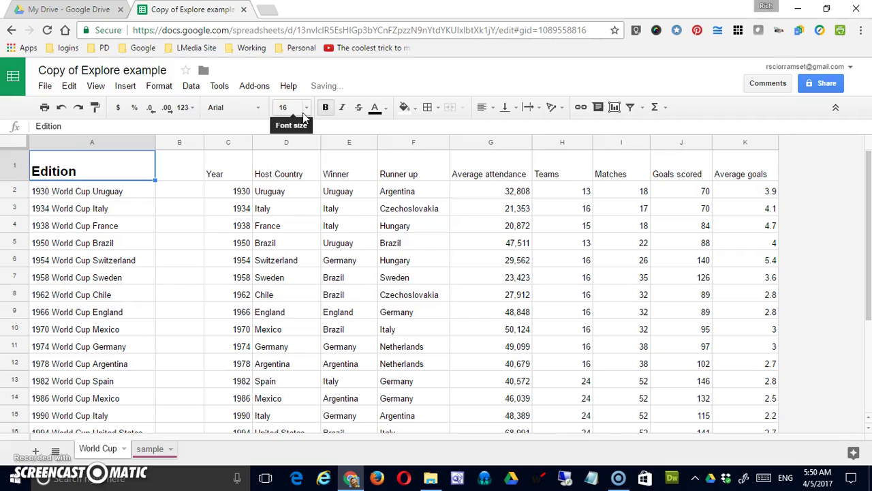
left_click(286, 111)
left_click(62, 109)
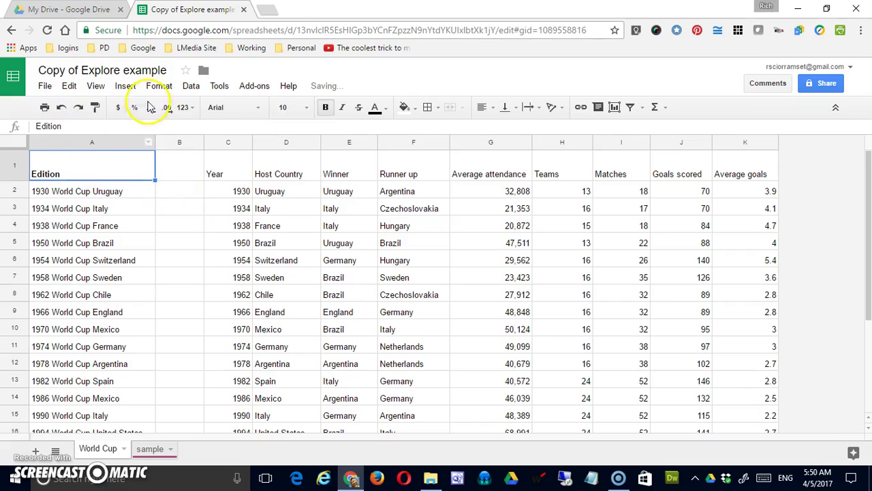
Look over the Format menu options, then select the Italy cell E3
left_click(125, 86)
mouse_move(163, 89)
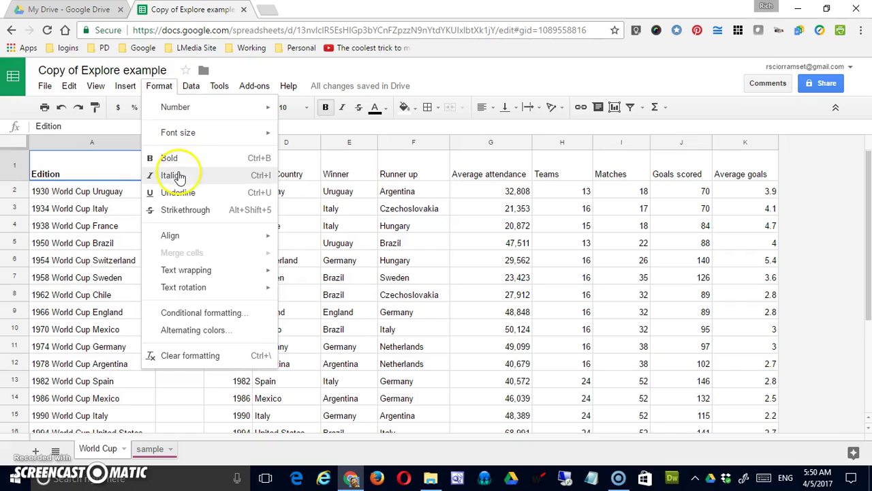
left_click(334, 207)
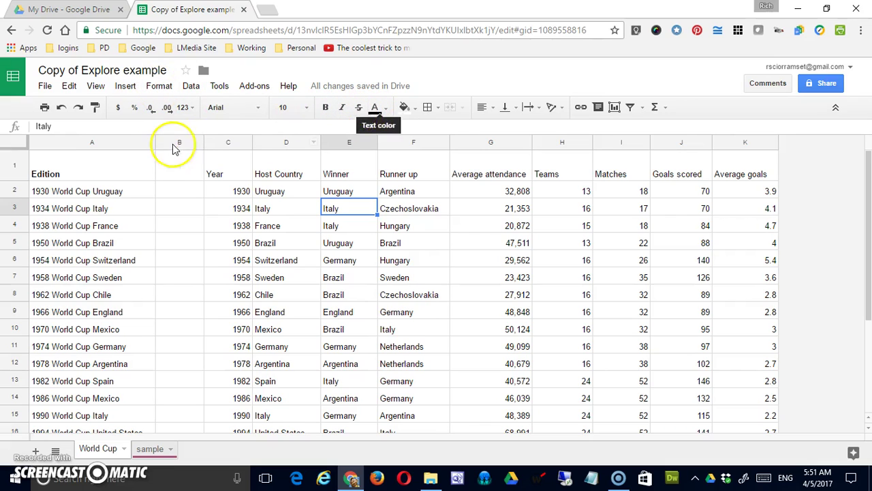
Make the Edition header in A1 bold, italic and struck through
left_click(117, 170)
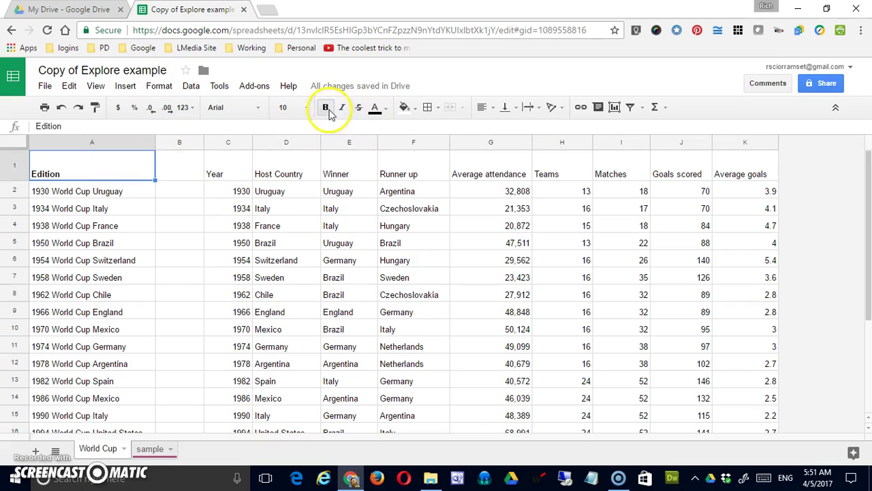
left_click(325, 108)
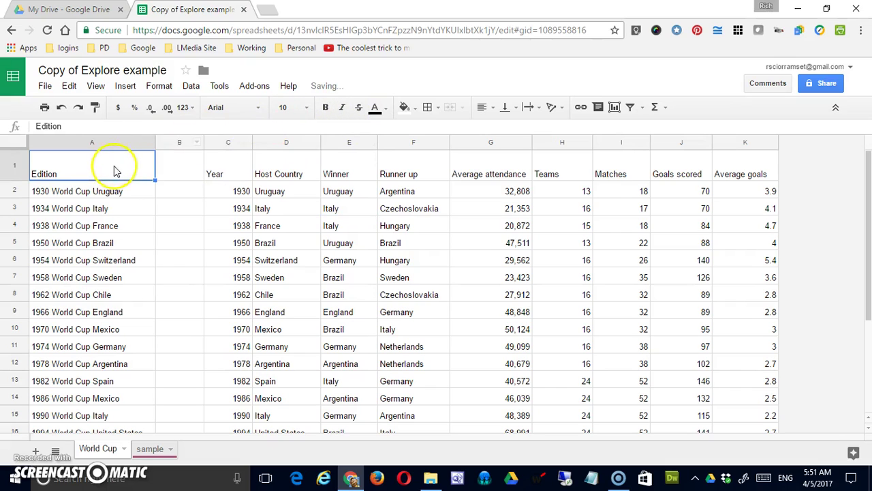
left_click(327, 109)
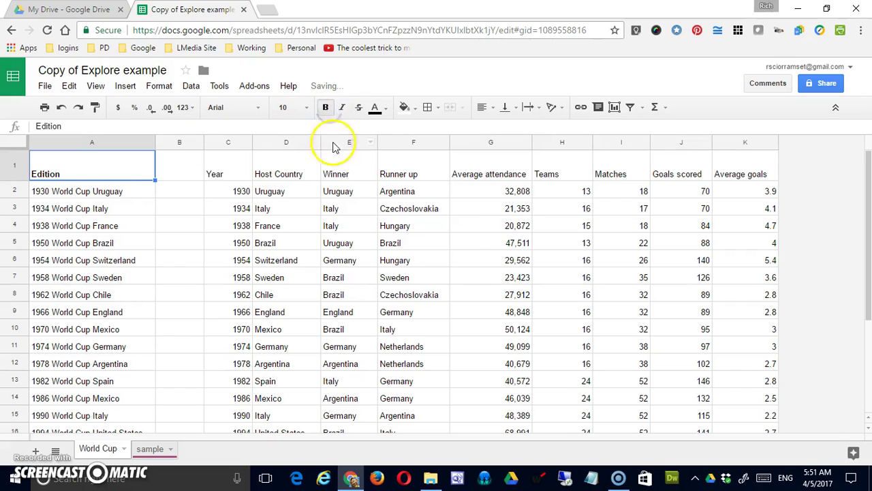
left_click(343, 109)
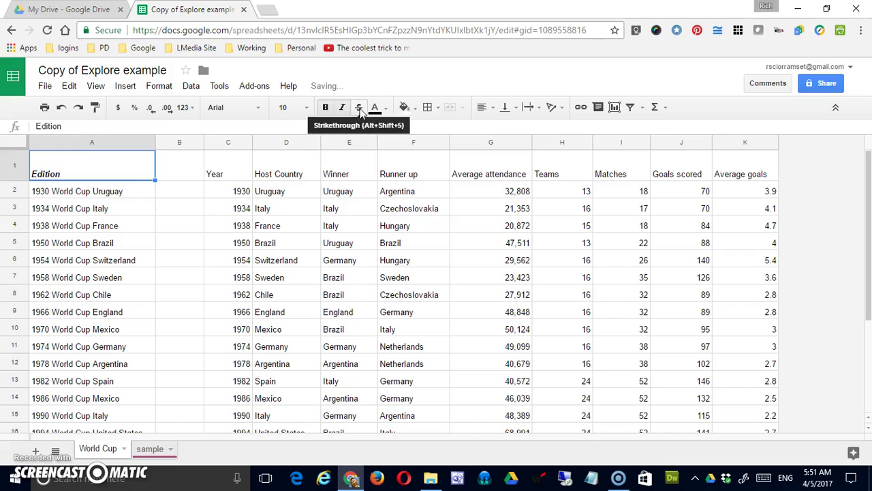
left_click(358, 113)
left_click(388, 111)
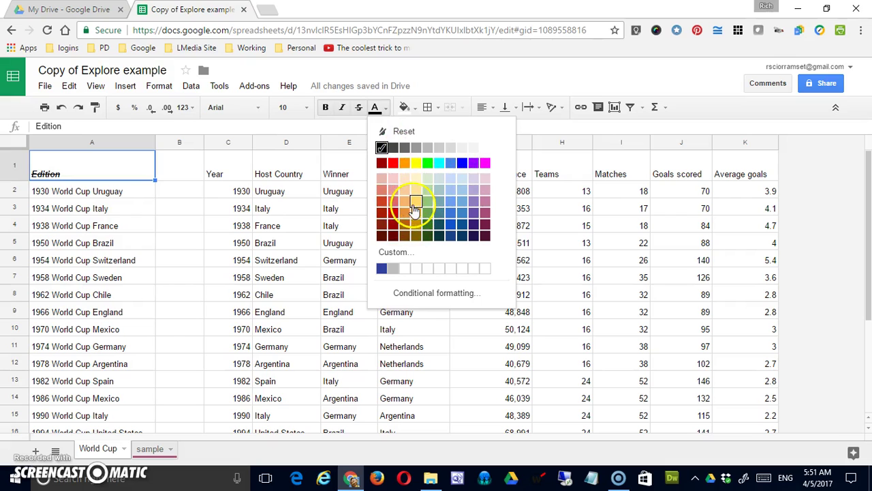
Give the Edition header yellow text on a light blue fill
left_click(417, 163)
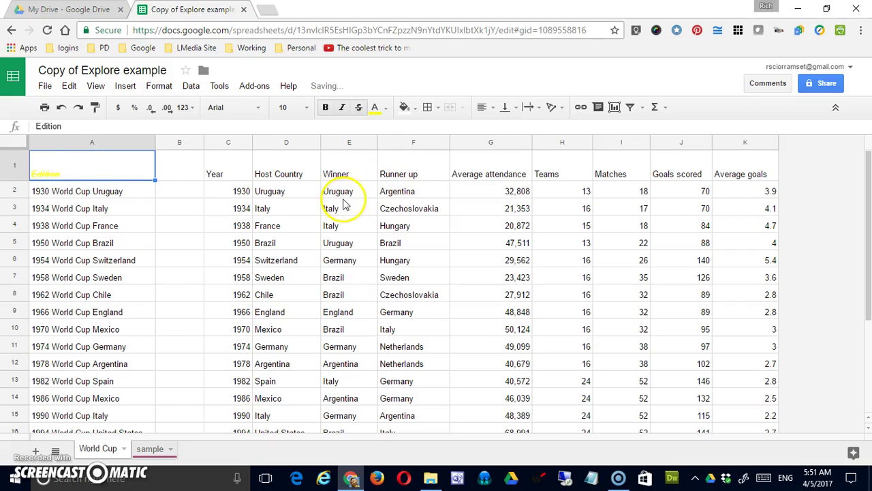
left_click(417, 109)
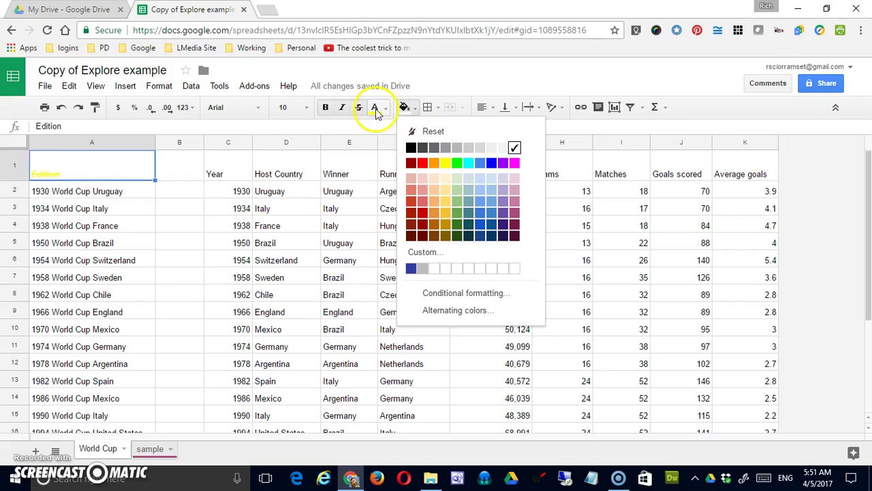
left_click(492, 189)
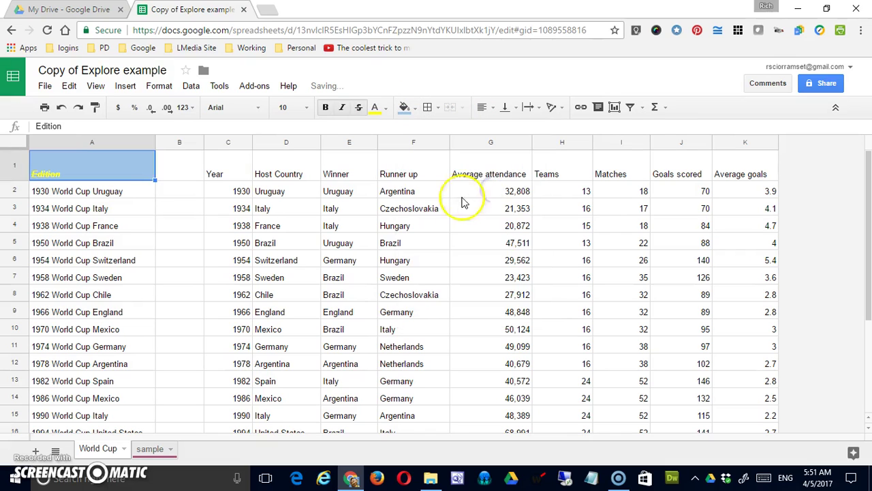
Put borders on all sides of the Edition header cell A1
left_click(167, 205)
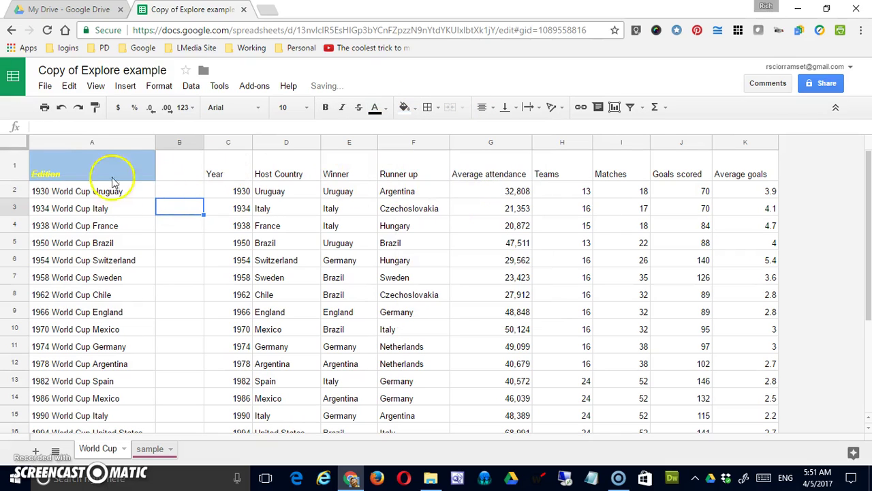
left_click(75, 163)
left_click(427, 107)
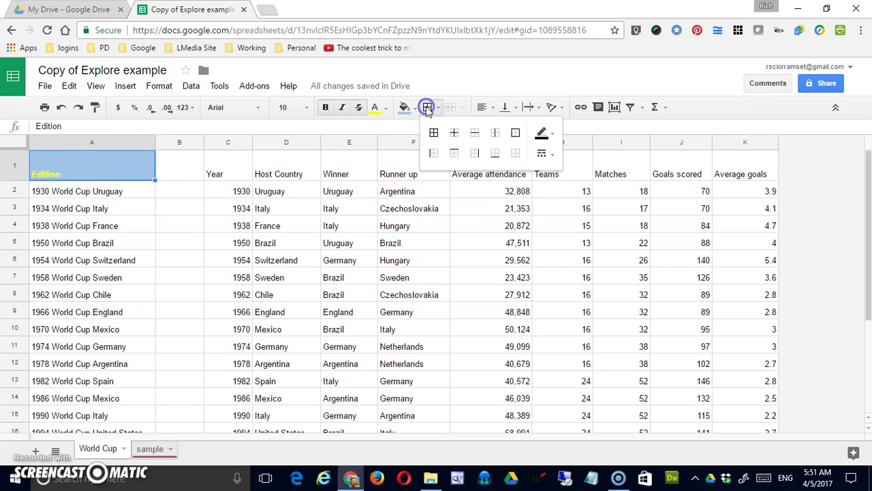
left_click(436, 134)
Set the border colour to red and the border style to the thicker third line
left_click(183, 257)
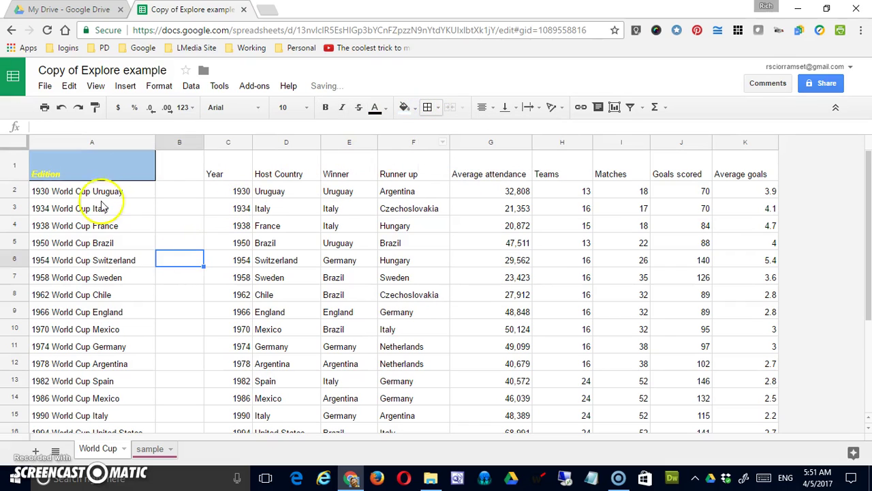
left_click(436, 108)
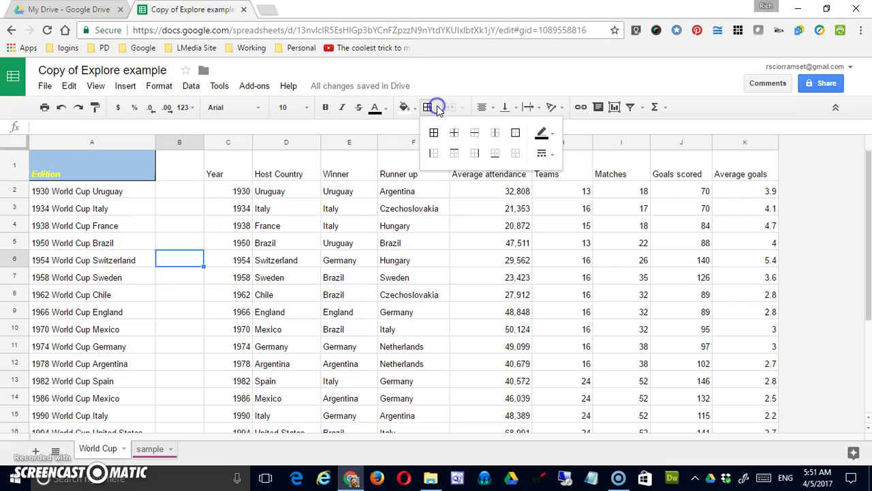
left_click(550, 137)
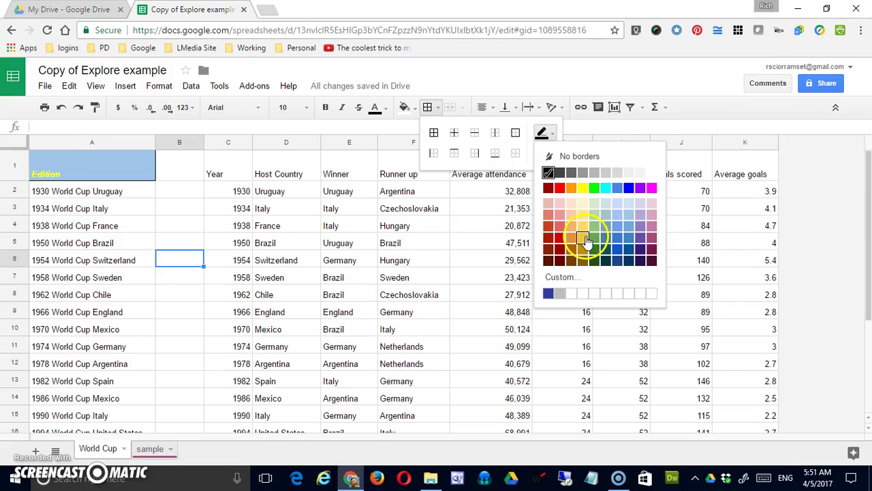
left_click(439, 112)
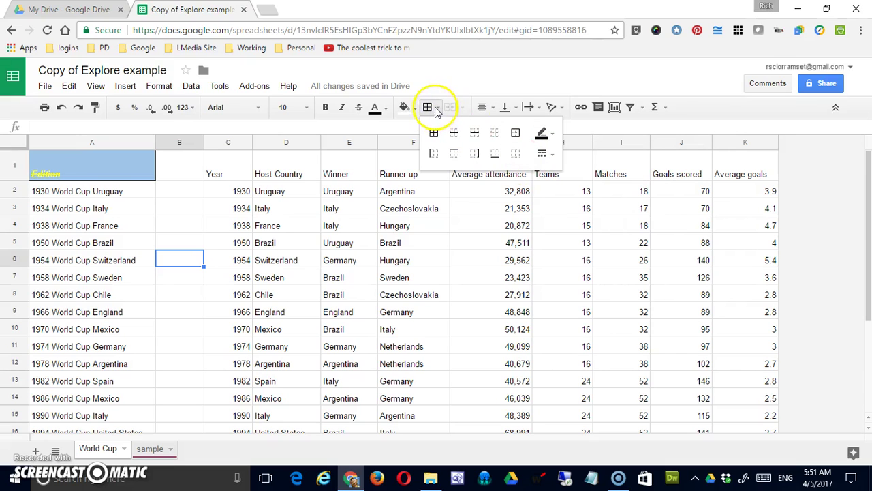
left_click(552, 133)
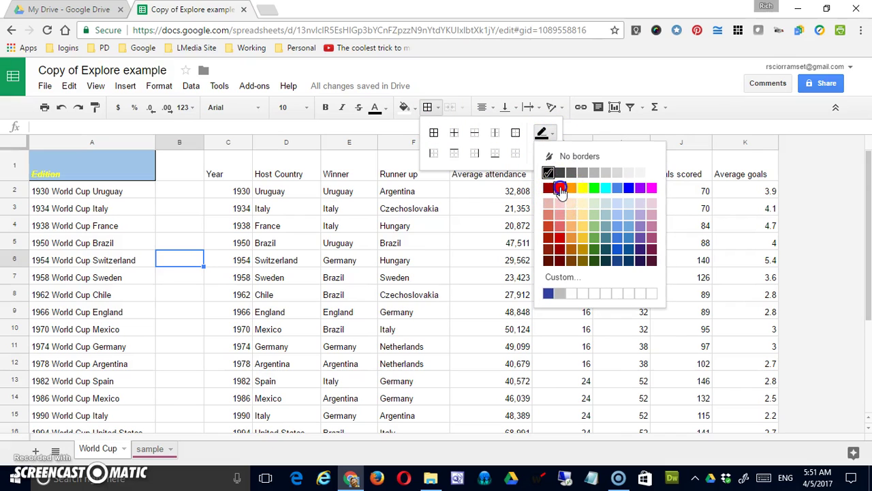
left_click(559, 188)
left_click(550, 154)
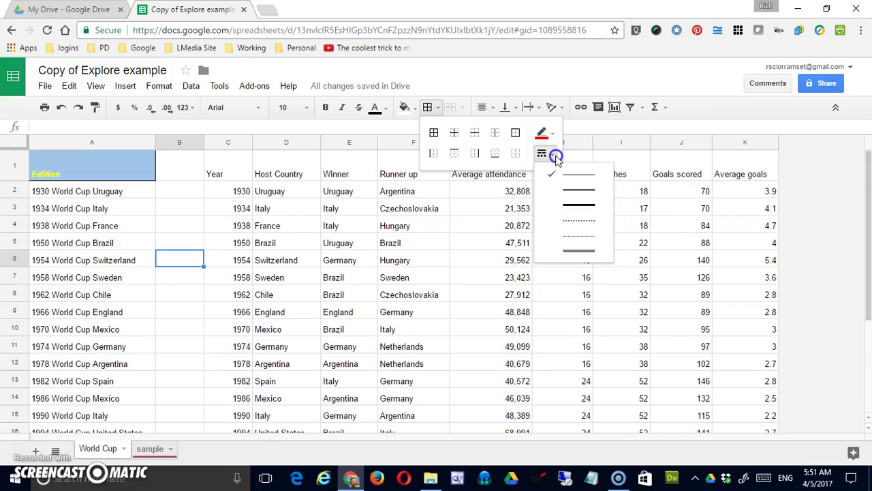
left_click(560, 199)
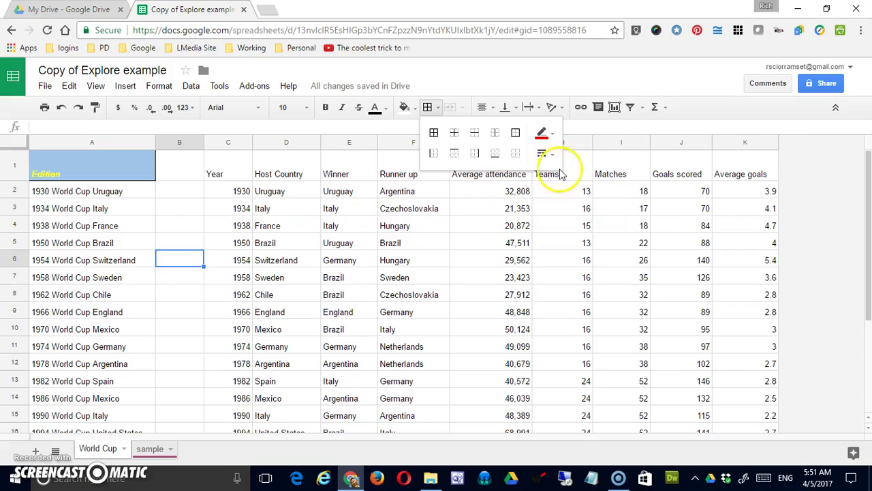
left_click(546, 156)
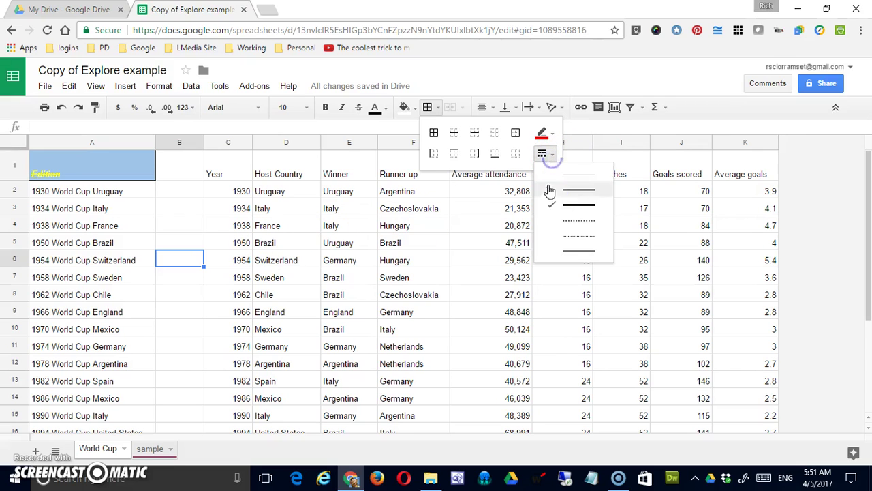
left_click(287, 248)
left_click(111, 242)
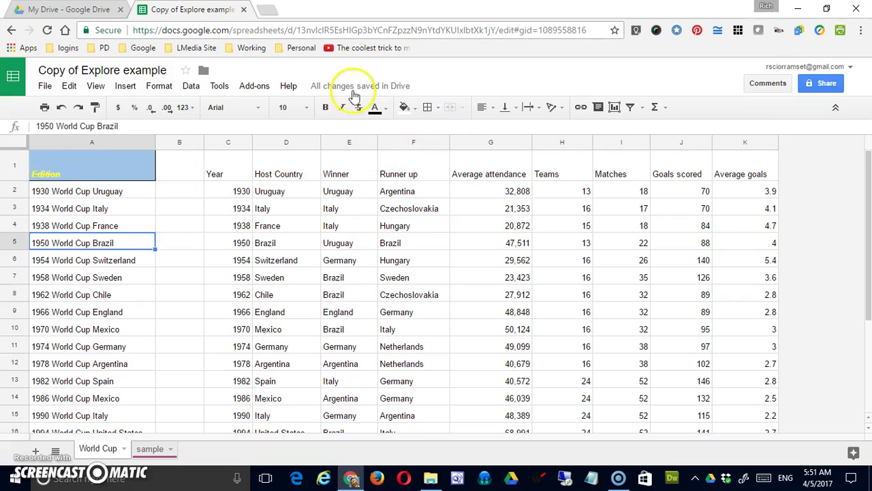
Apply Center and Middle alignment to the Edition header in A1
left_click(158, 87)
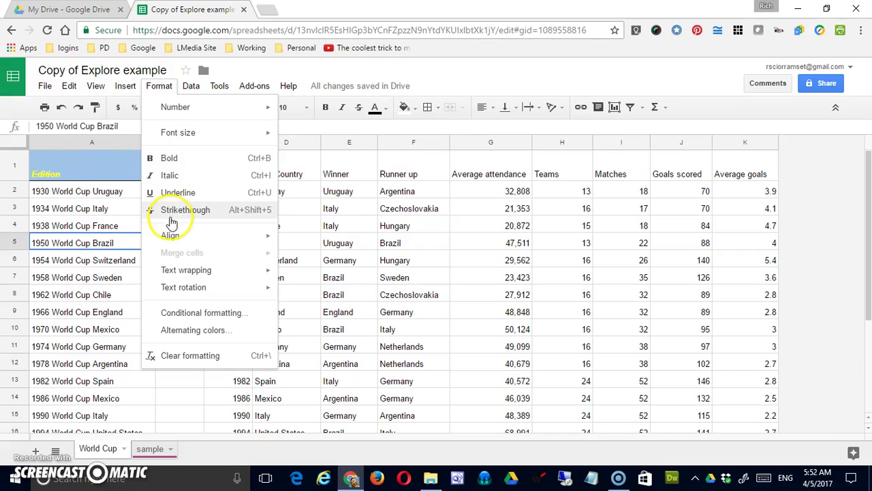
mouse_move(192, 241)
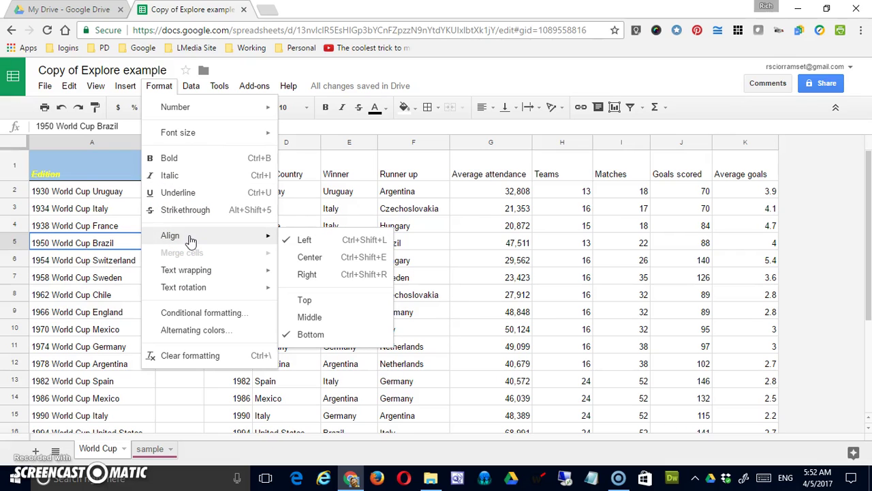
left_click(78, 159)
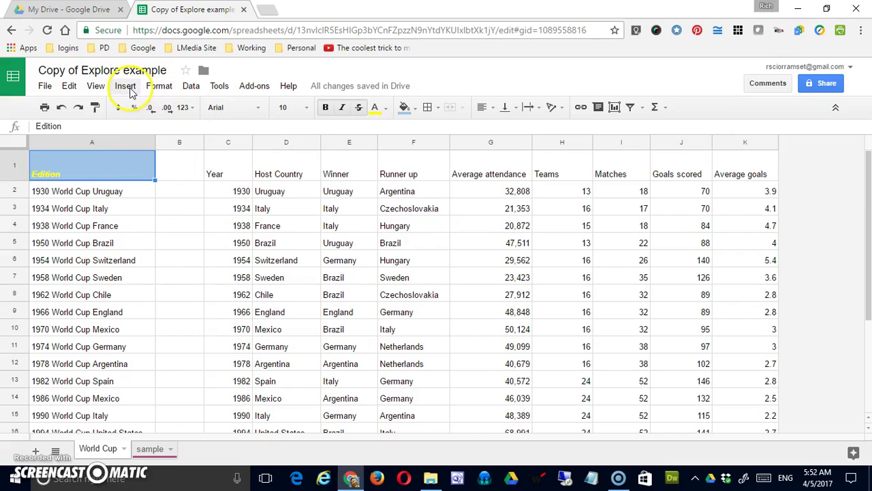
left_click(158, 87)
mouse_move(231, 236)
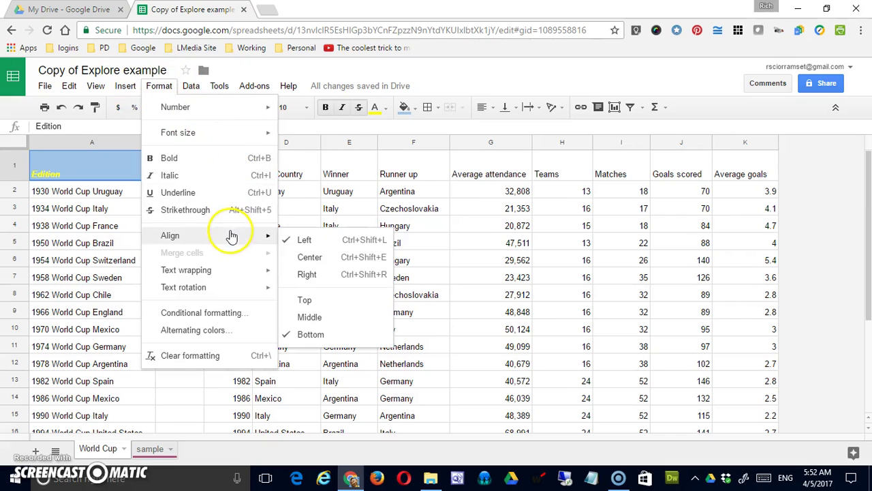
left_click(310, 257)
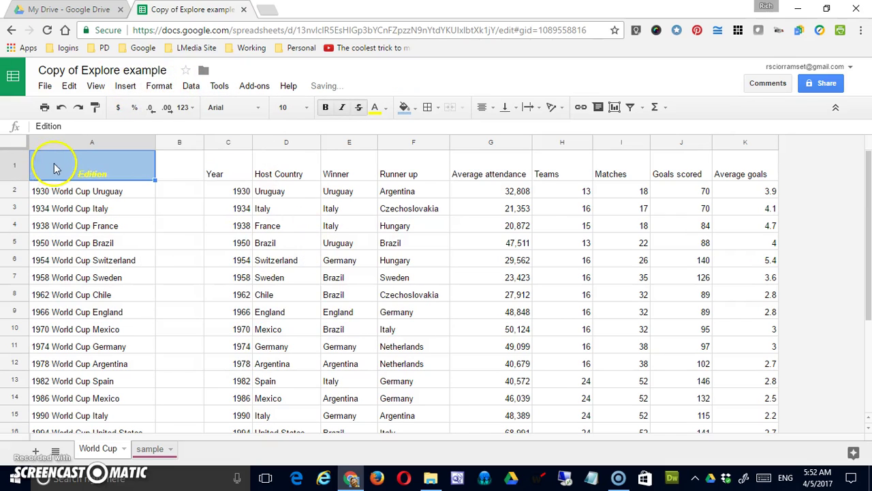
left_click(160, 87)
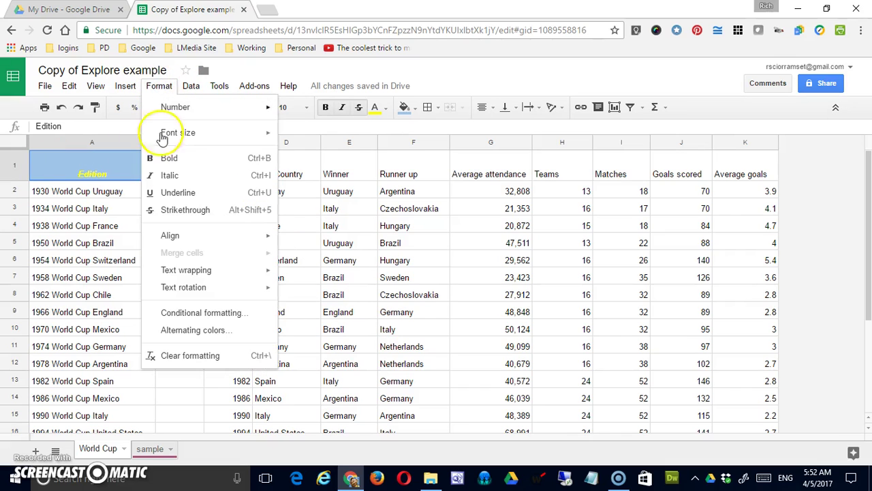
mouse_move(172, 231)
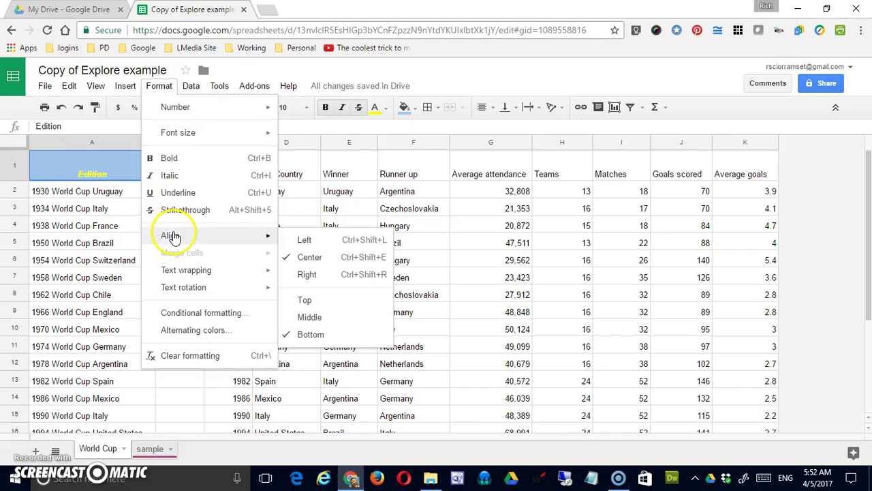
left_click(310, 318)
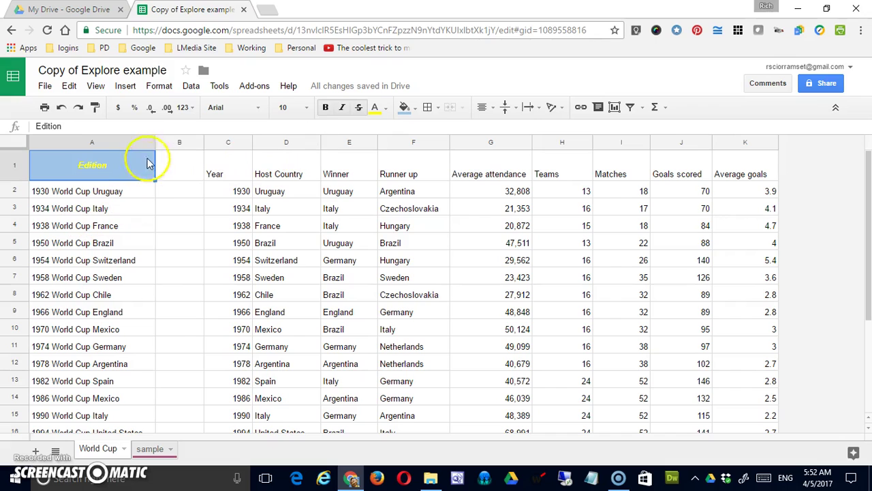
Select column A and set its text wrapping to Overflow
left_click(159, 89)
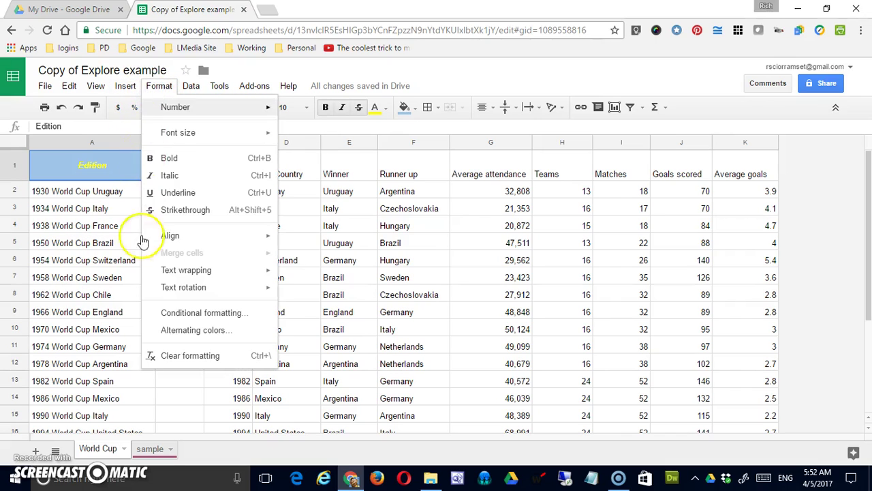
left_click(112, 262)
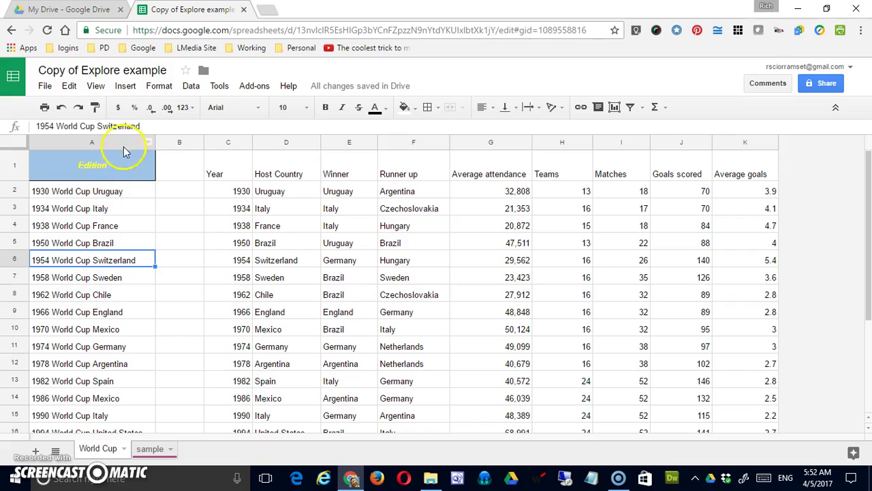
left_click(107, 191)
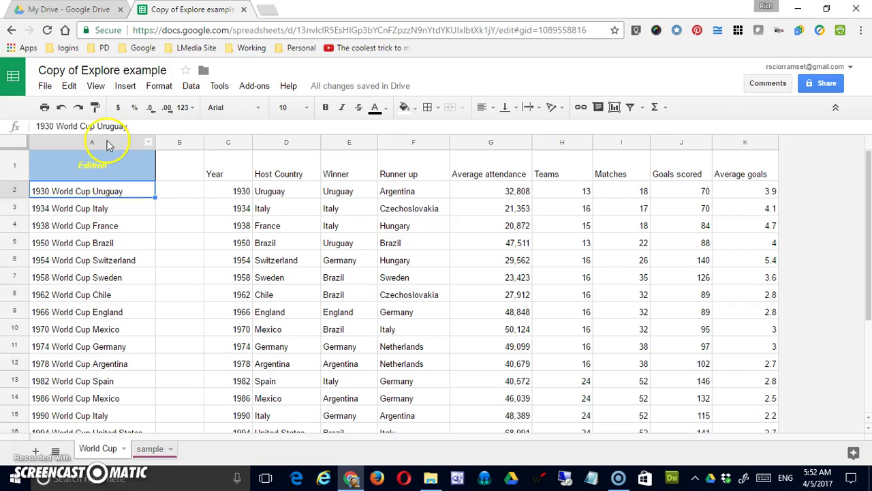
left_click(107, 141)
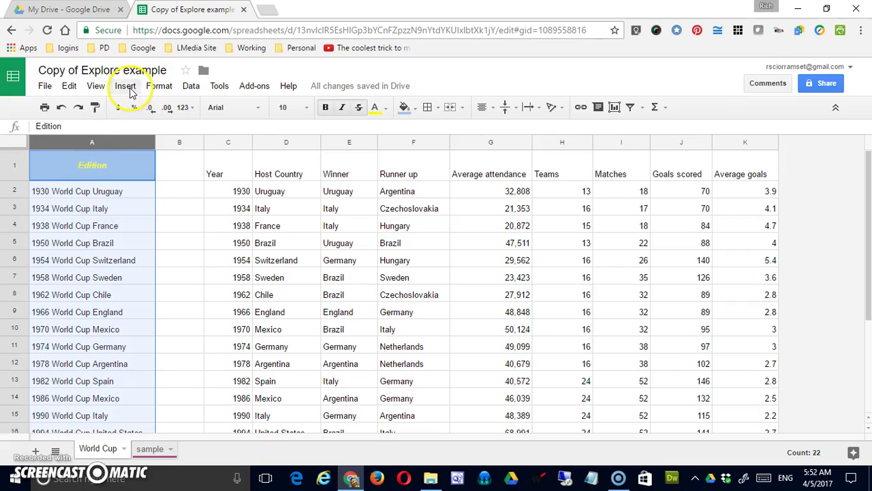
left_click(161, 87)
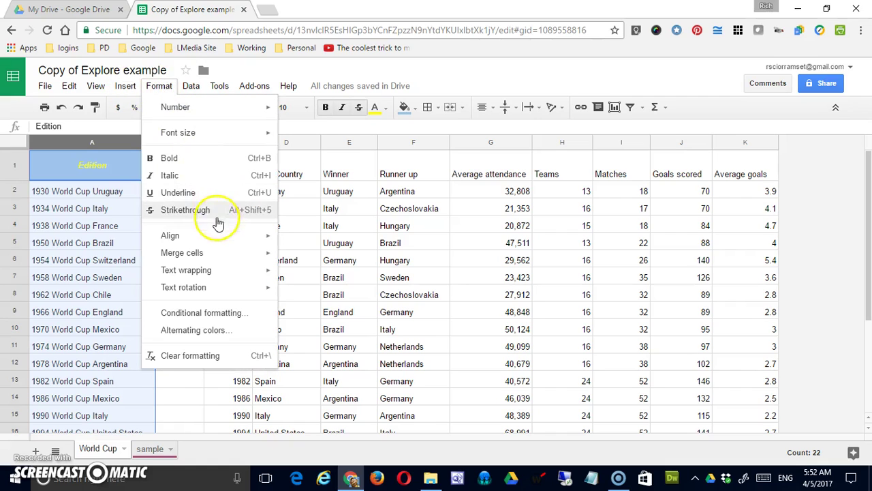
mouse_move(218, 273)
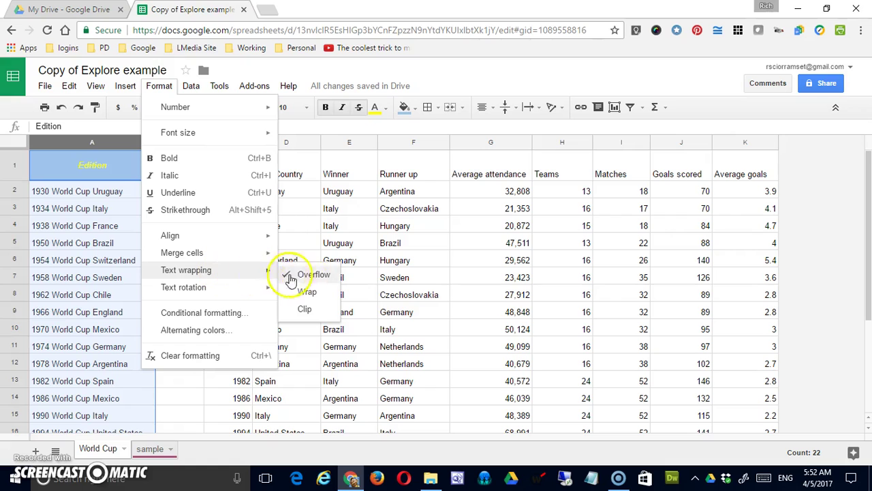
left_click(109, 263)
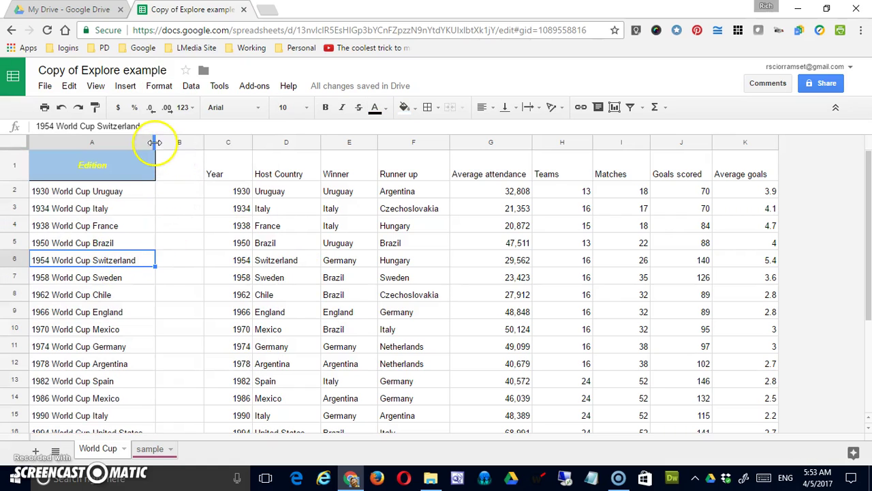
Narrow column A to about two-thirds width so edition names spill into column B
left_click_drag(156, 142, 108, 142)
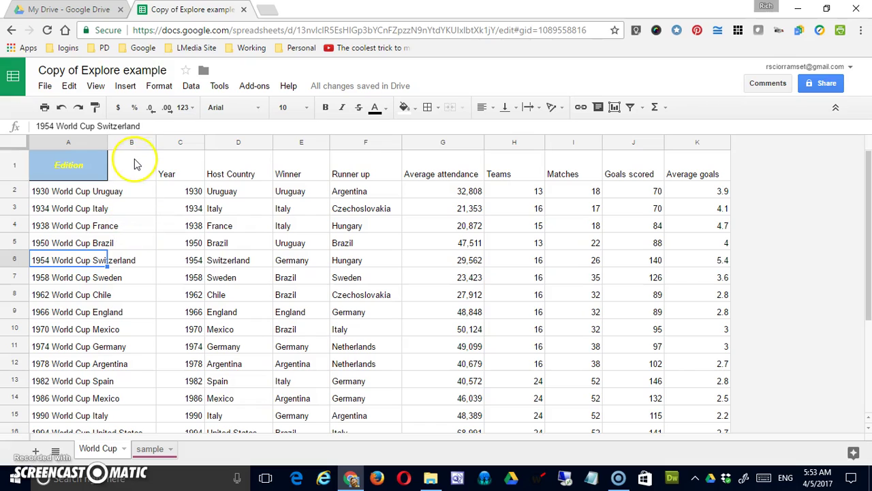
left_click(69, 191)
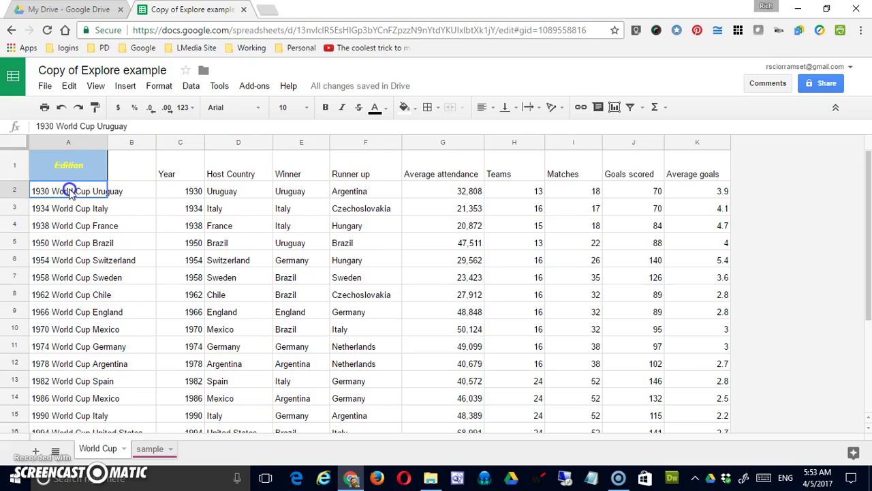
left_click(131, 193)
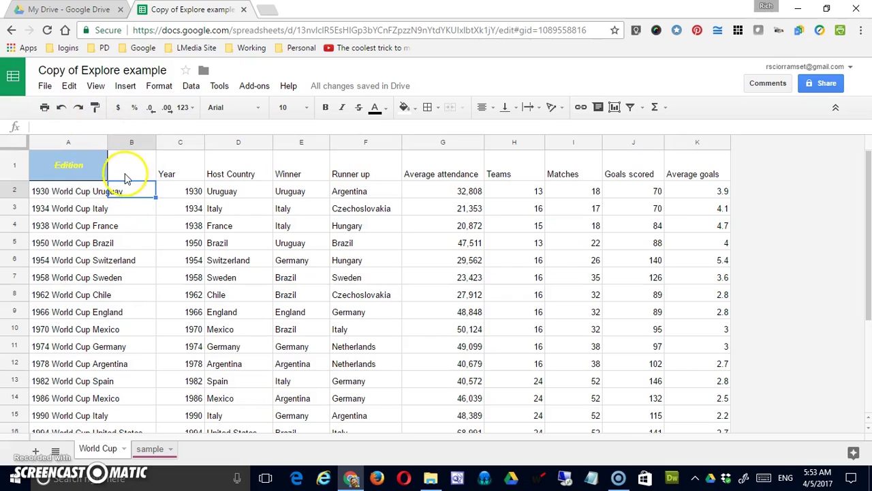
left_click(81, 190)
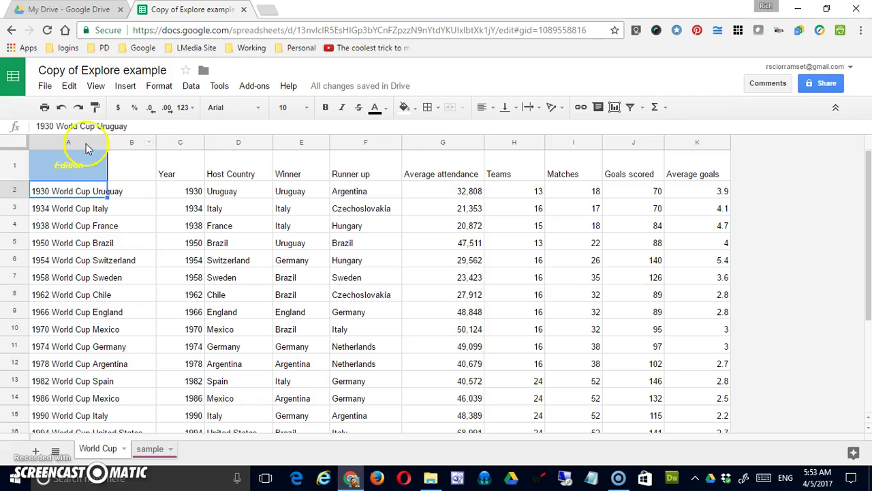
Set column A's text wrapping to Wrap, splitting entries onto two lines
left_click(74, 141)
left_click(157, 87)
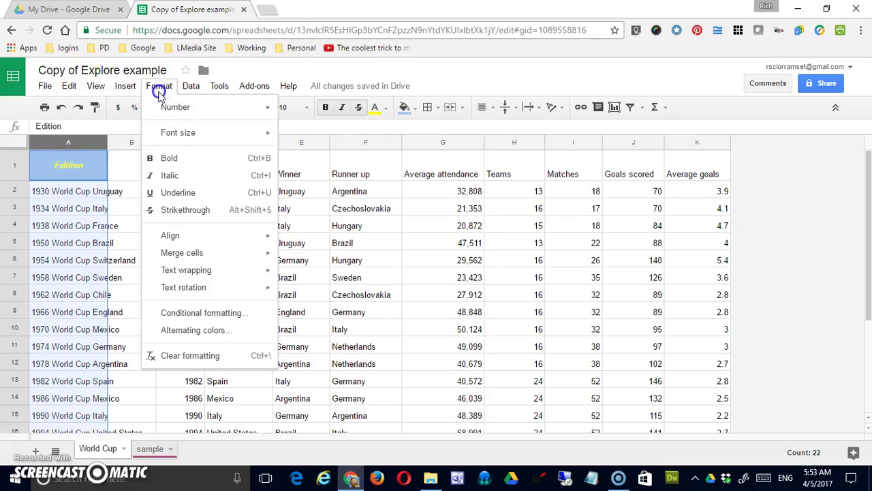
mouse_move(207, 276)
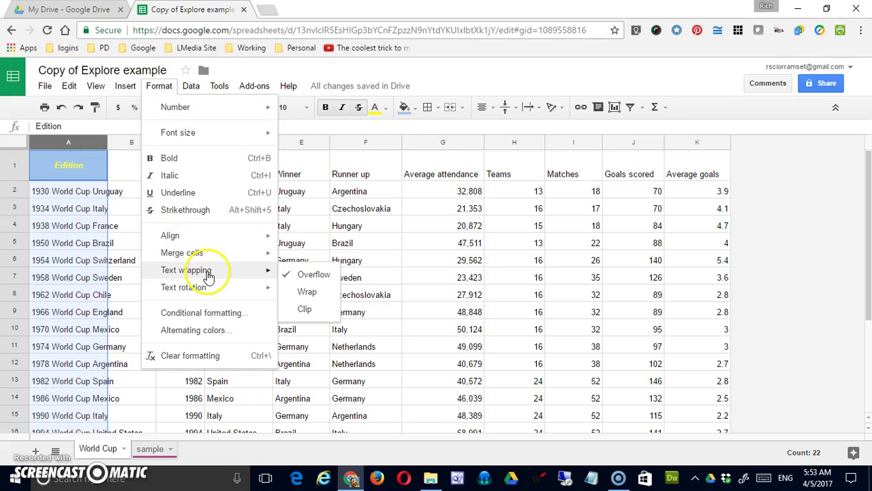
left_click(307, 290)
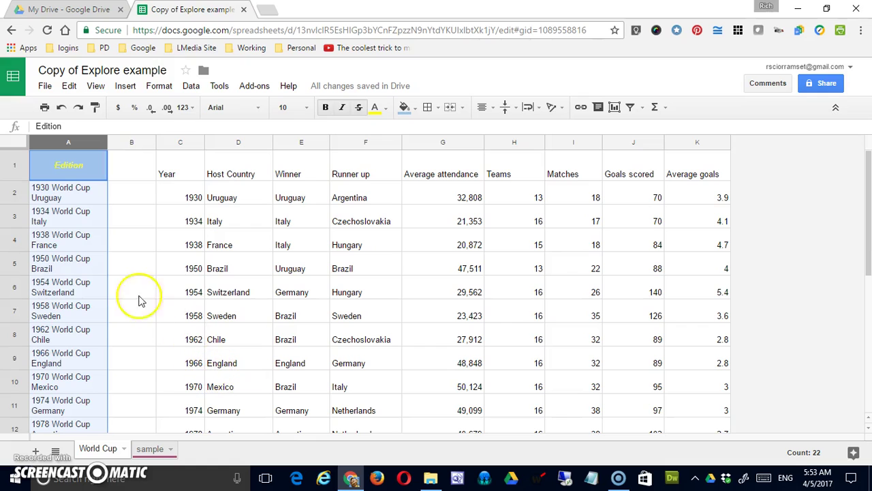
Switch column A to Clip wrapping so each edition name stays on one line
left_click(158, 89)
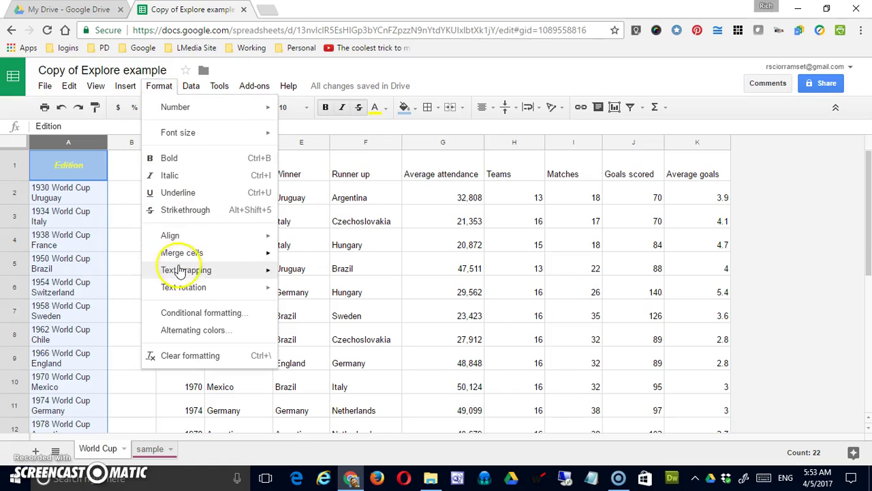
mouse_move(182, 275)
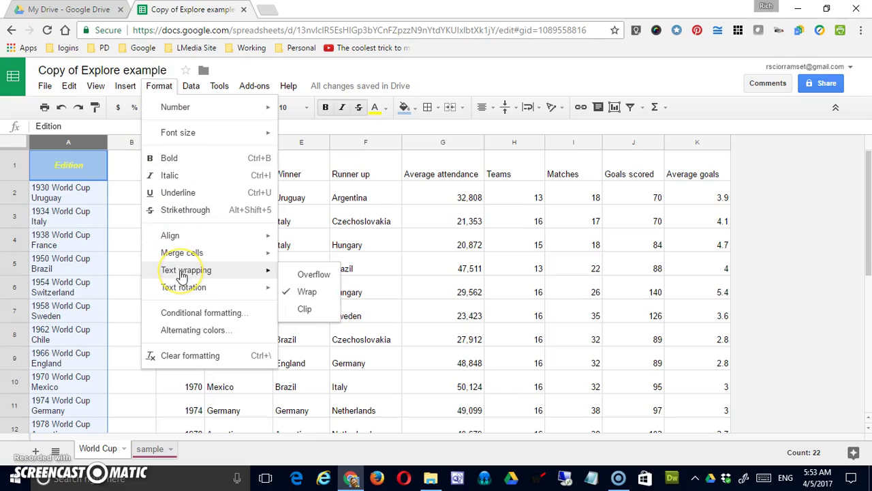
left_click(303, 309)
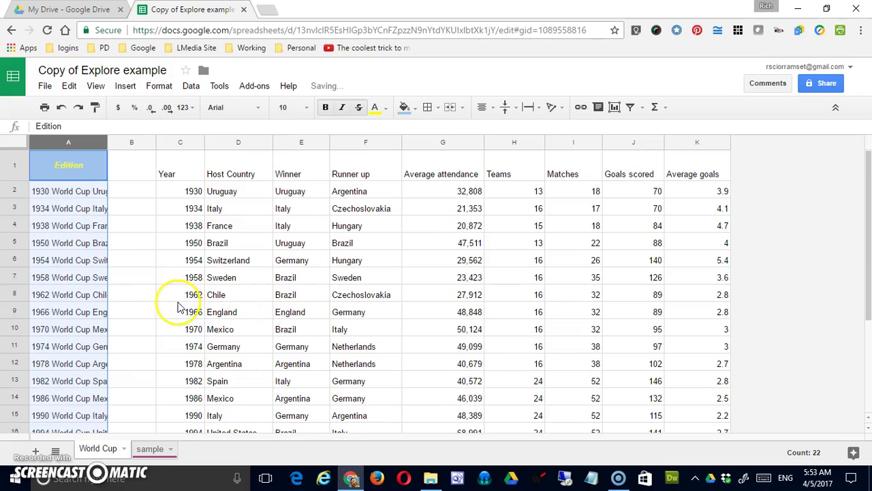
left_click(82, 191)
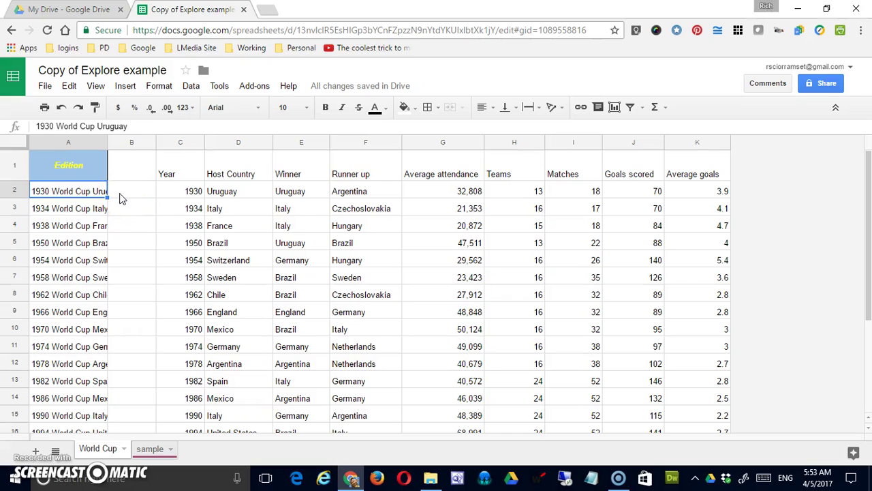
Set the Edition column's text wrapping back to Overflow
left_click(101, 192)
left_click(76, 143)
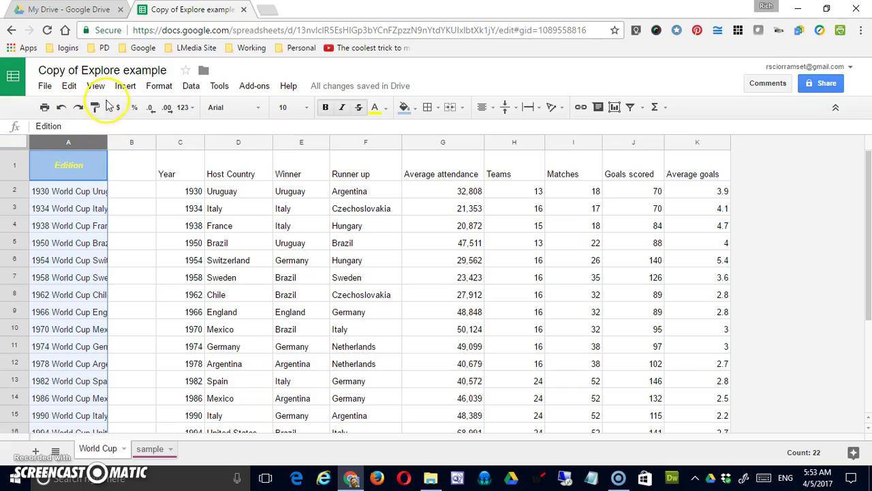
left_click(158, 87)
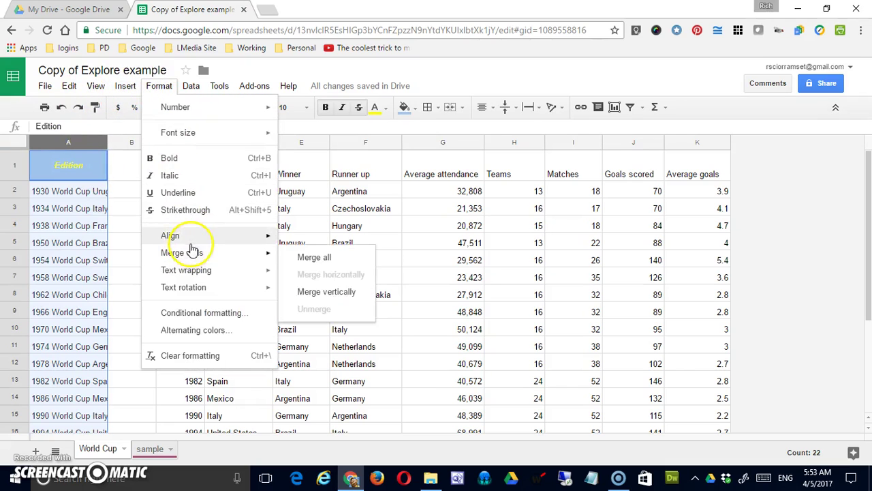
left_click(196, 274)
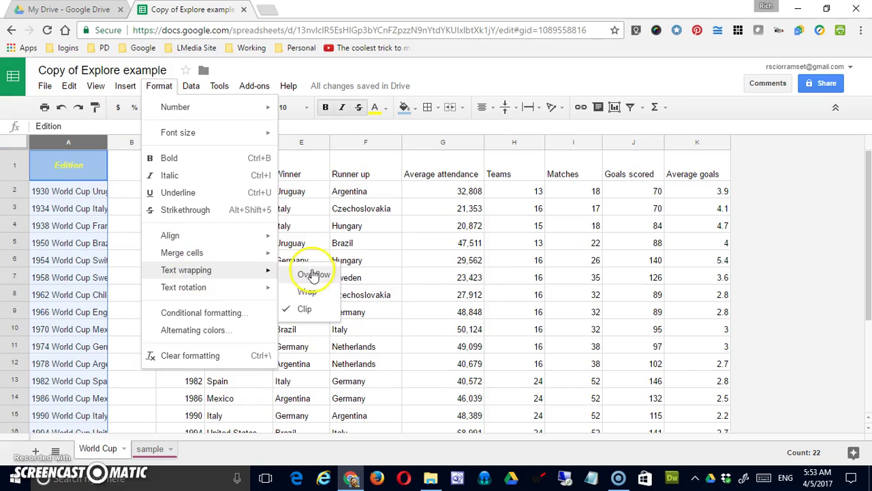
left_click(313, 274)
Select the whole empty column B
left_click(135, 191)
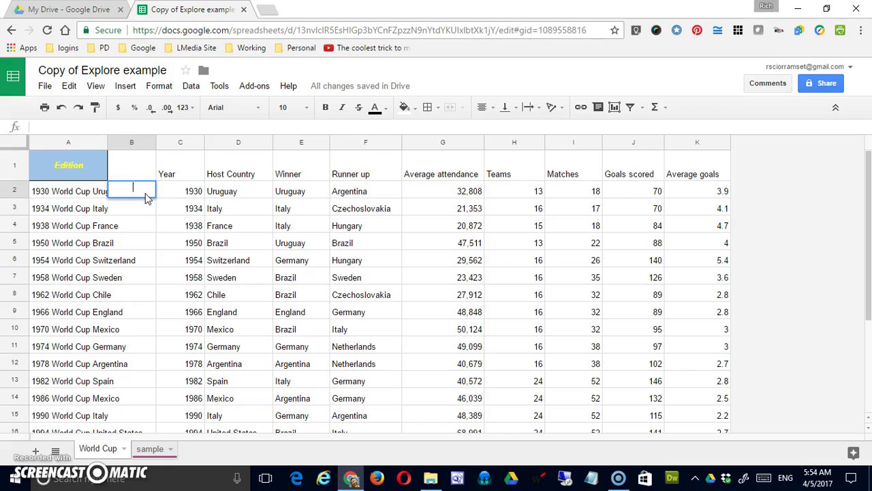
left_click(147, 202)
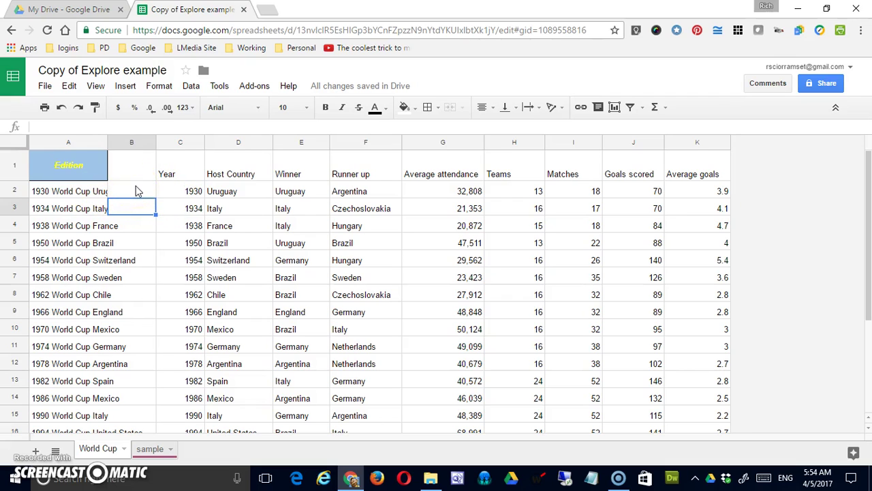
left_click(133, 143)
Delete empty column B, then auto-fit the Edition column and narrow it slightly
right_click(132, 141)
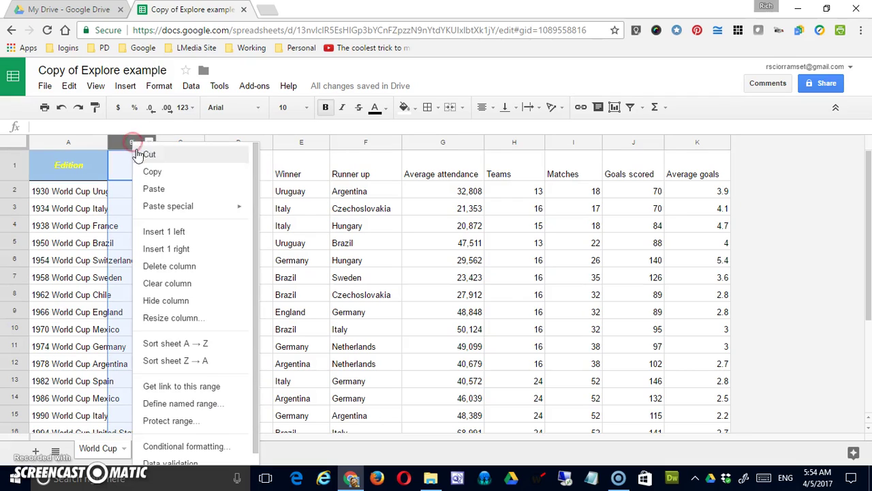
left_click(184, 265)
left_click(112, 261)
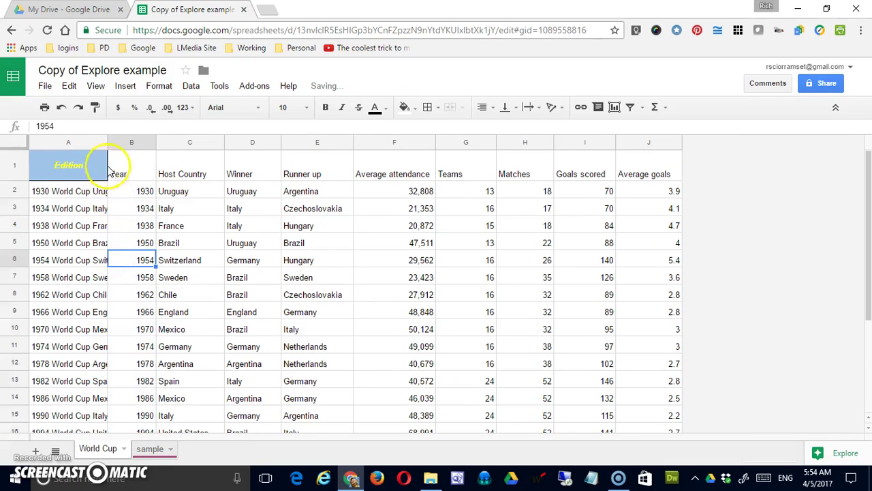
double_click(106, 141)
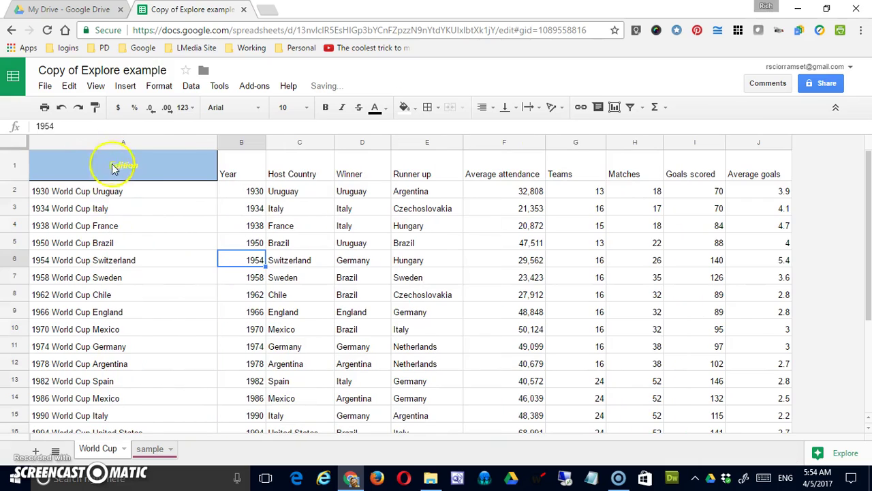
left_click_drag(215, 140, 154, 145)
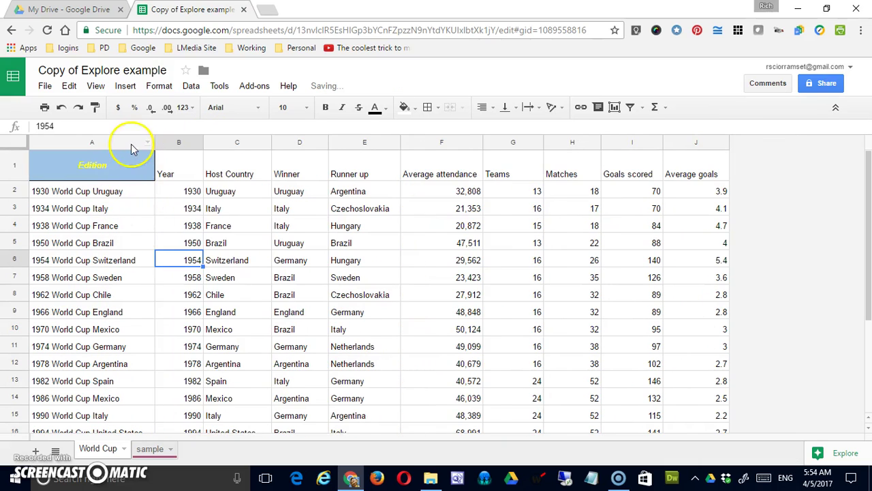
scroll(159, 293, "down", 3)
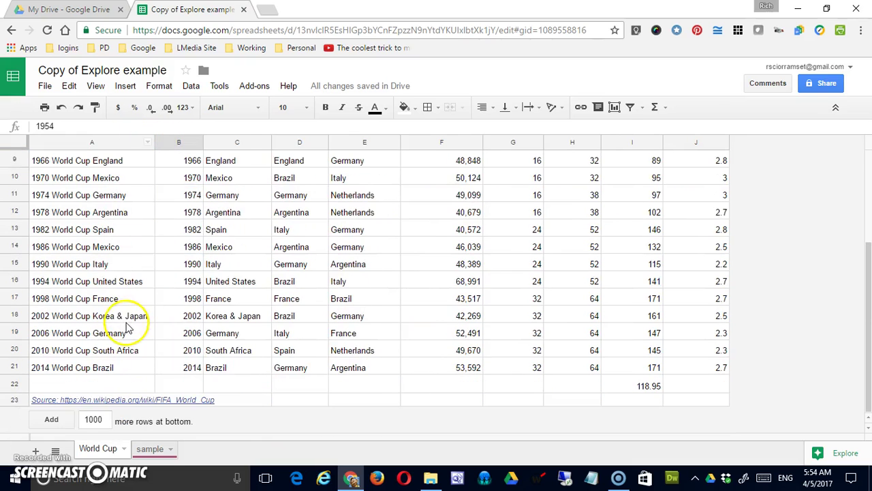
scroll(126, 313, "up", 3)
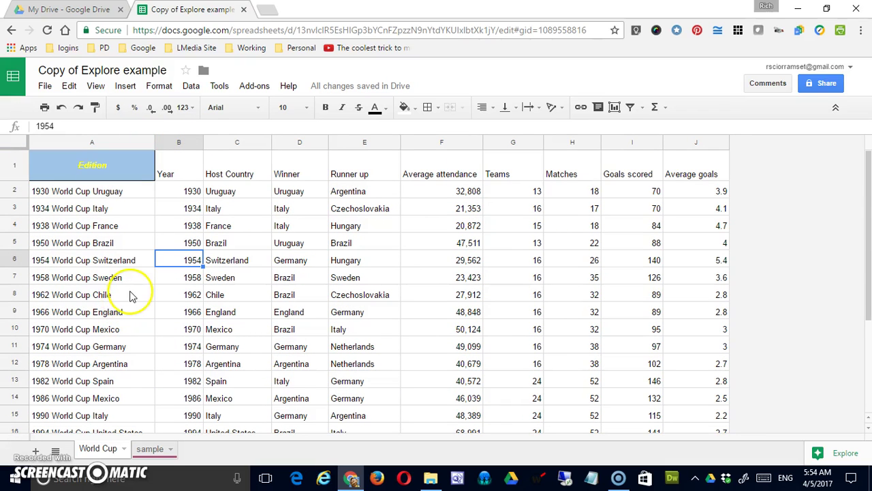
scroll(136, 300, "down", 1)
left_click(117, 281)
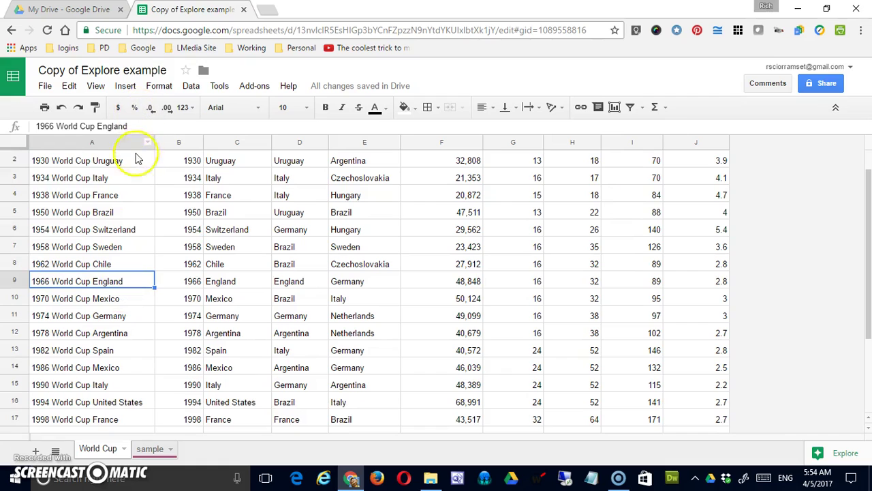
left_click(131, 89)
mouse_move(163, 94)
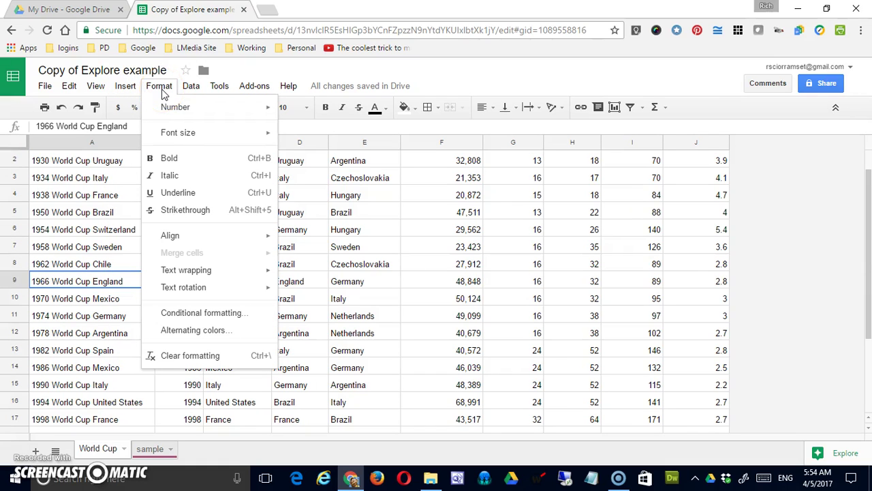
left_click(379, 264)
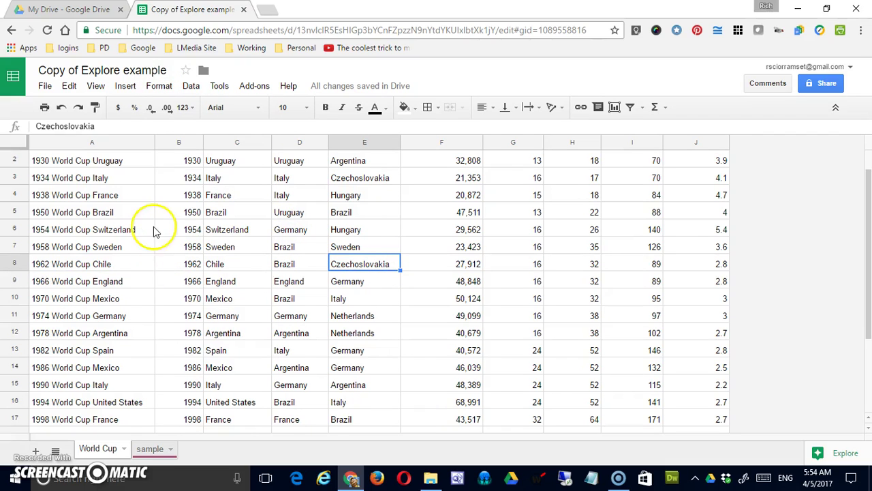
scroll(146, 228, "up", 1)
Insert an empty row above the header row
left_click(10, 166)
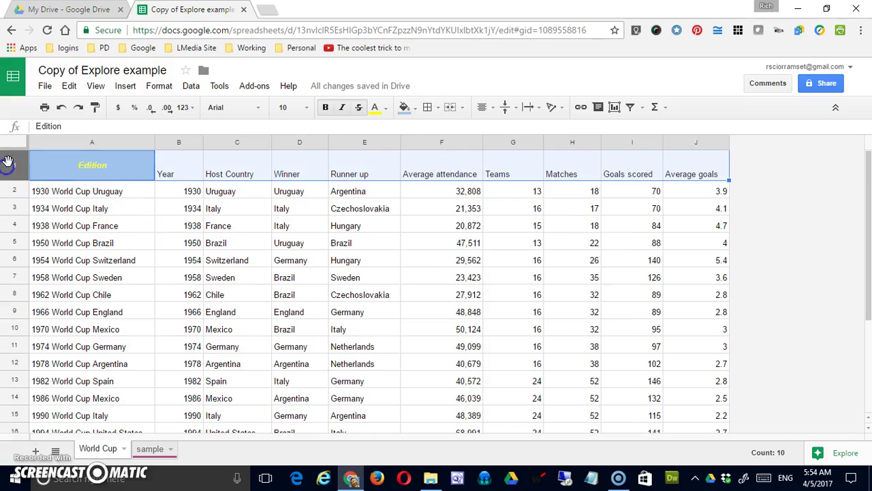
right_click(8, 164)
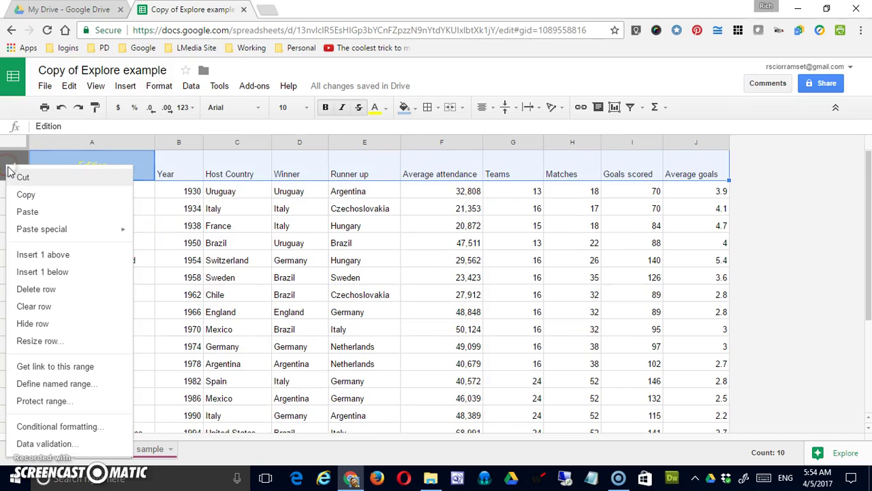
left_click(81, 252)
Type 'This is my spreadsheet of information about the World Cup' into new cell A1
left_click(117, 175)
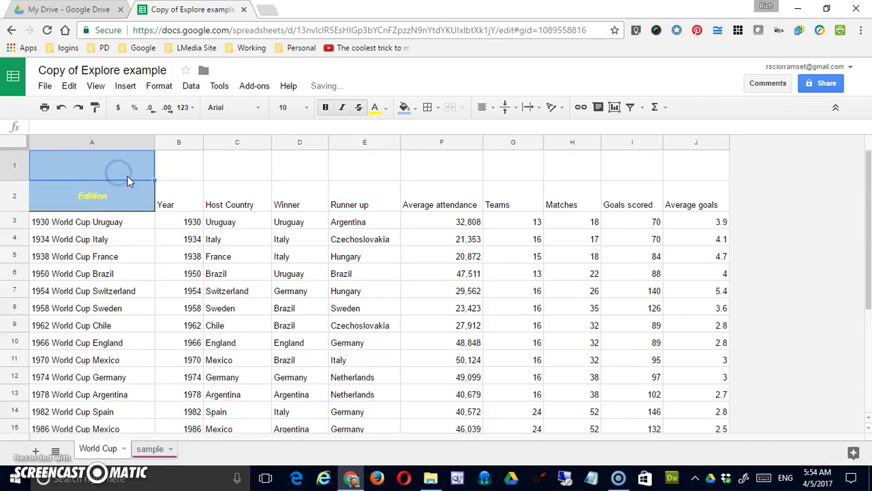
type("This is my")
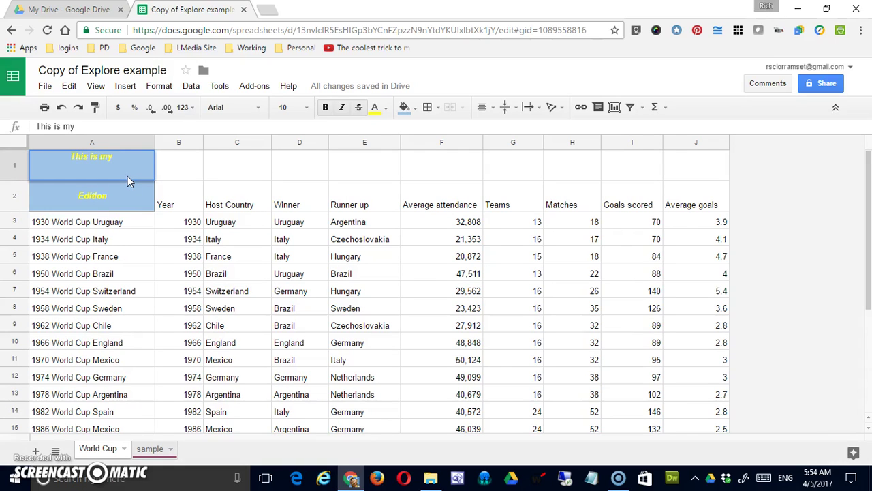
type(" spreadsheet of information about hte world")
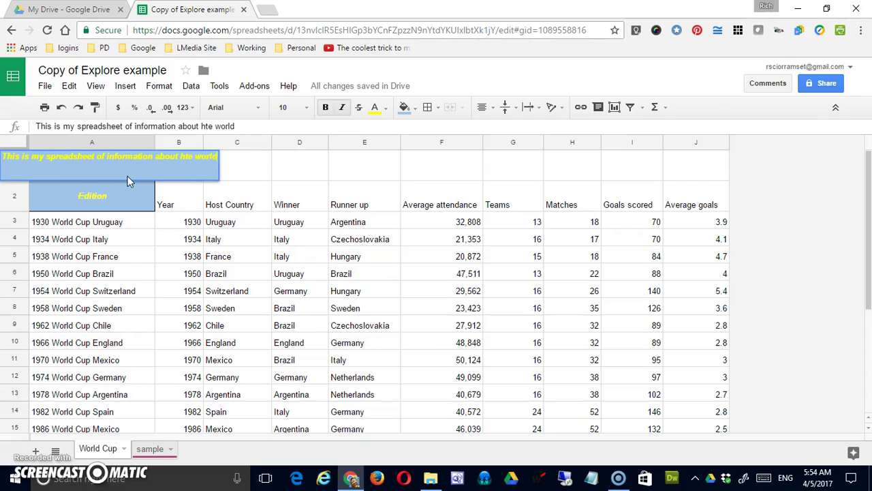
key("BackSpace")
key("BackSpace")
key("BackSpace")
key("BackSpace")
key("BackSpace")
key("BackSpace")
key("BackSpace")
key("BackSpace")
key("BackSpace")
type("the Wold")
key("BackSpace")
key("BackSpace")
type("rld /cu")
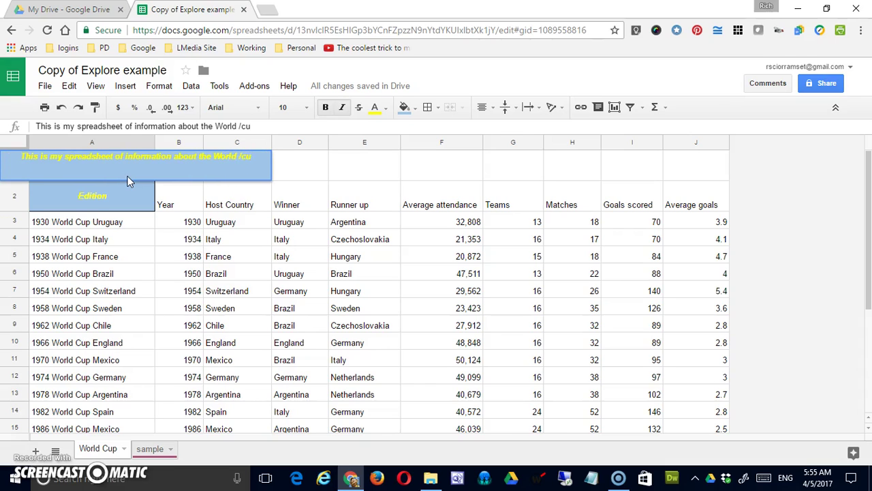
key("BackSpace")
key("BackSpace")
key("BackSpace")
type("Cup")
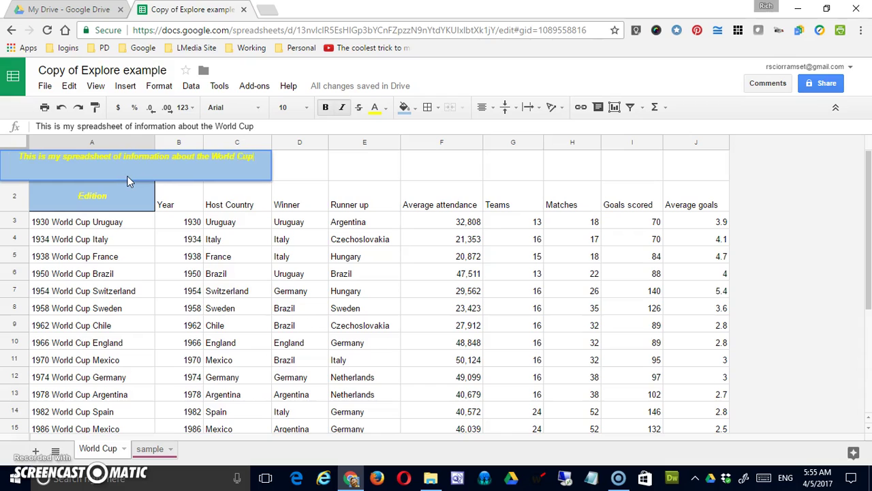
Copy a plain cell's formatting onto the A1 title with Paint format
left_click(133, 238)
left_click(95, 109)
left_click(93, 165)
left_click(145, 234)
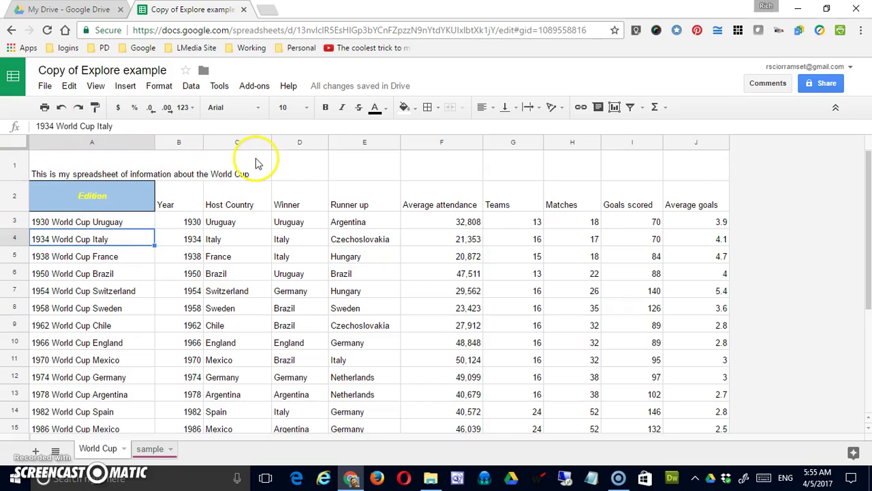
Merge the title cells A1 to C1 with Merge all
left_click(94, 161)
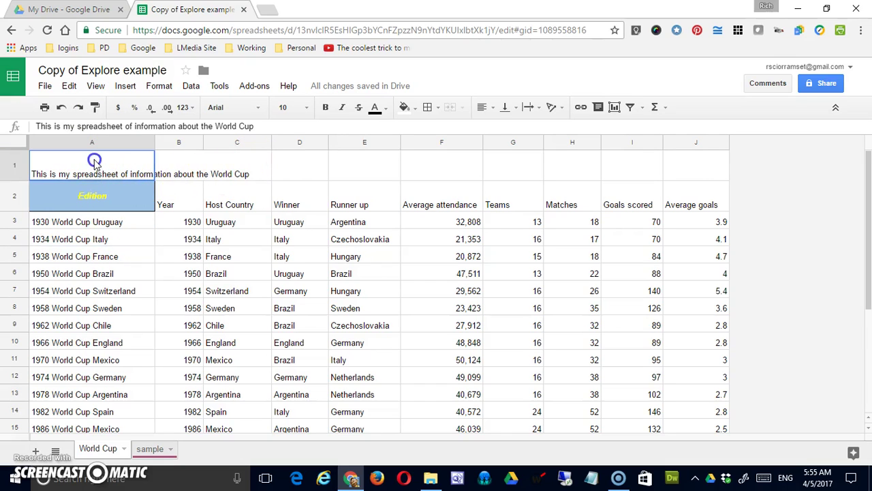
left_click_drag(95, 160, 226, 163)
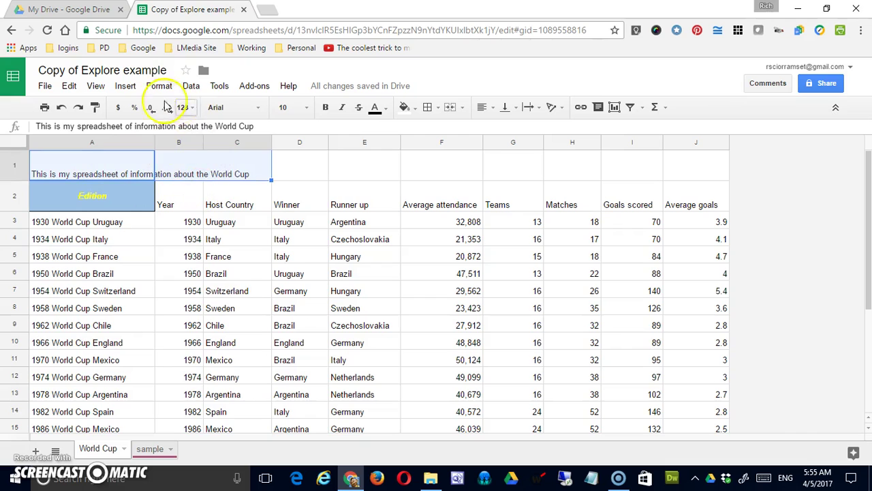
left_click(131, 87)
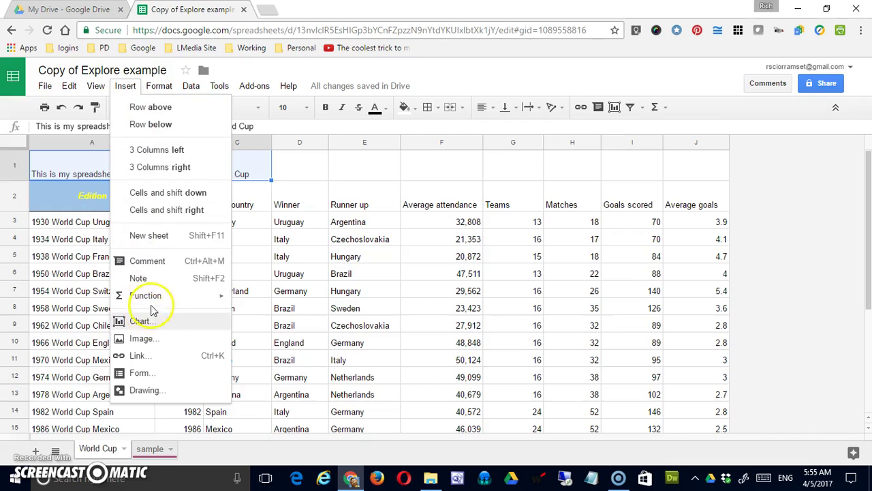
mouse_move(159, 87)
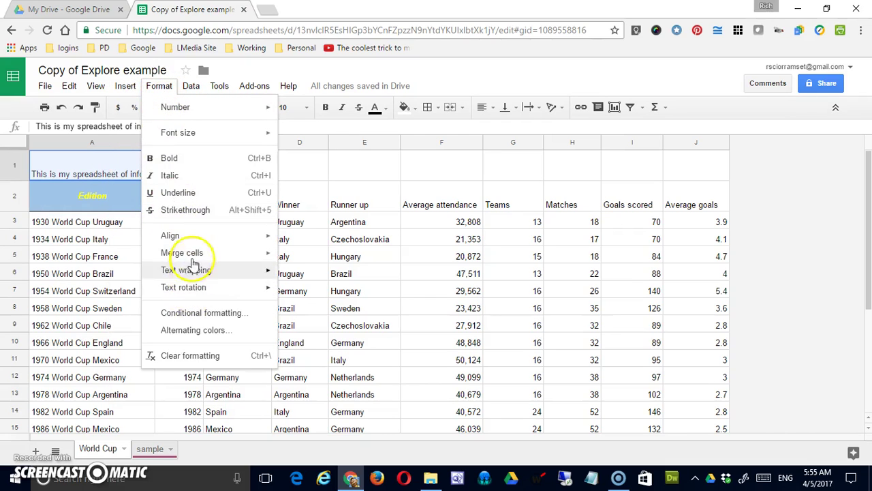
mouse_move(197, 256)
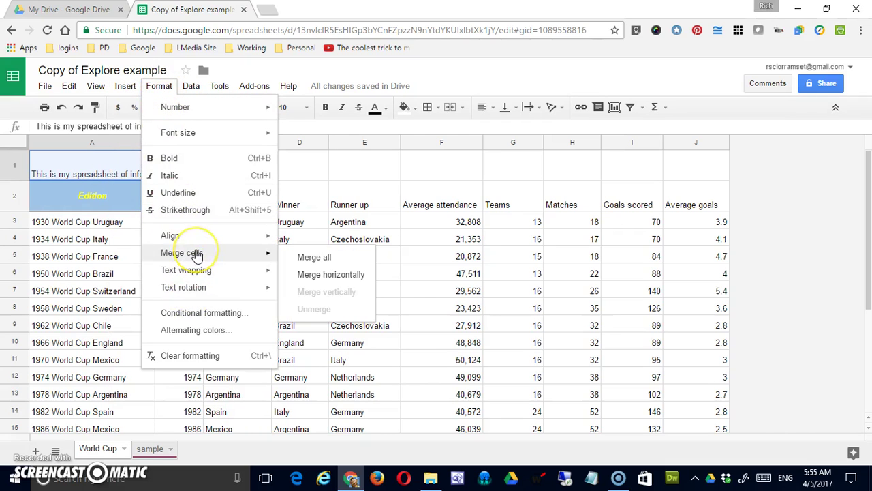
left_click(311, 260)
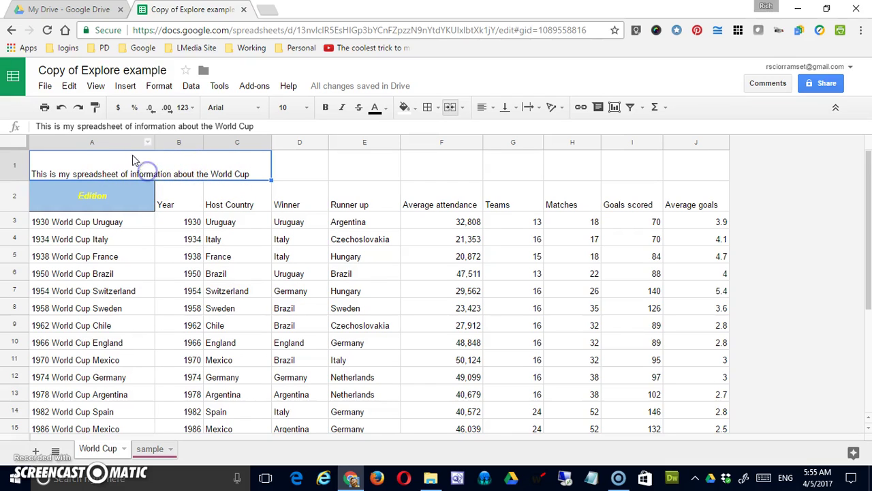
Pick Unmerge under Format > Merge cells for the title
left_click(159, 86)
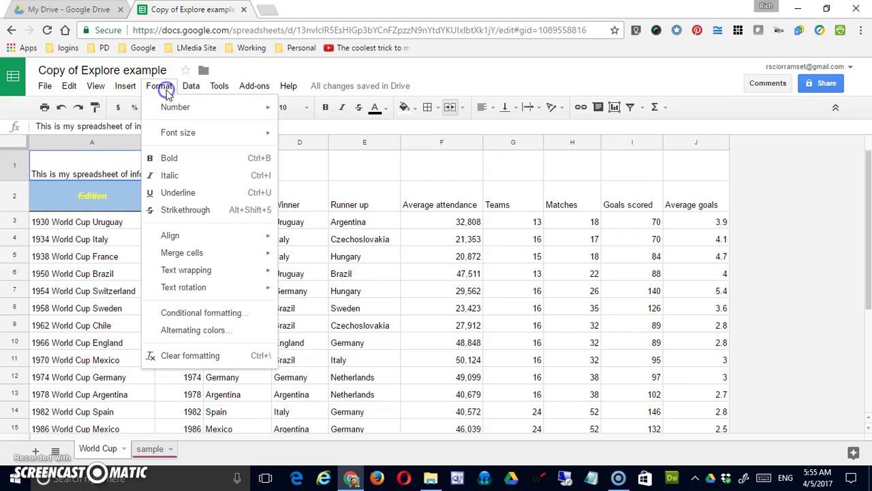
mouse_move(231, 260)
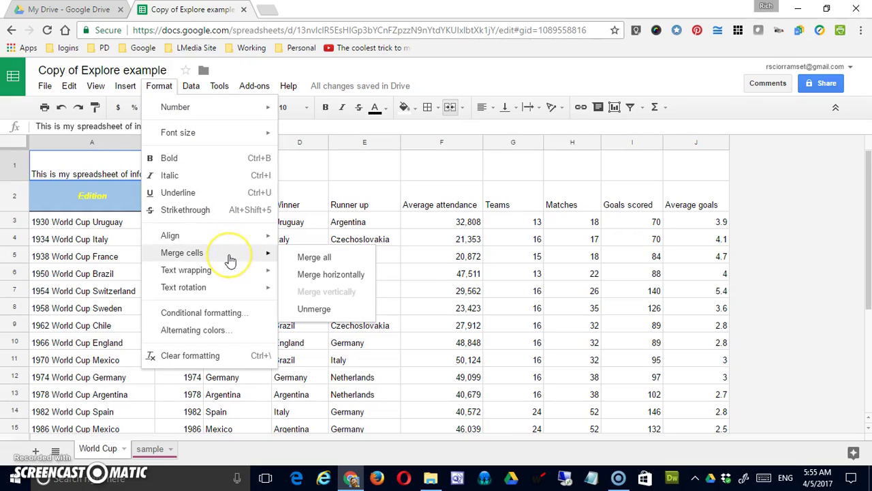
left_click(318, 313)
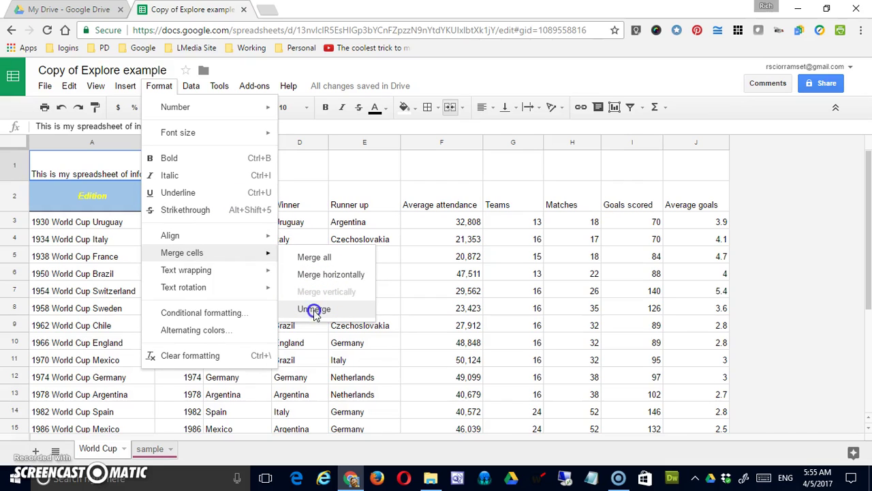
Unmerge the title, then merge A2:C5 horizontally row by row, accepting the data-loss warning
left_click(211, 294)
left_click_drag(109, 198, 249, 267)
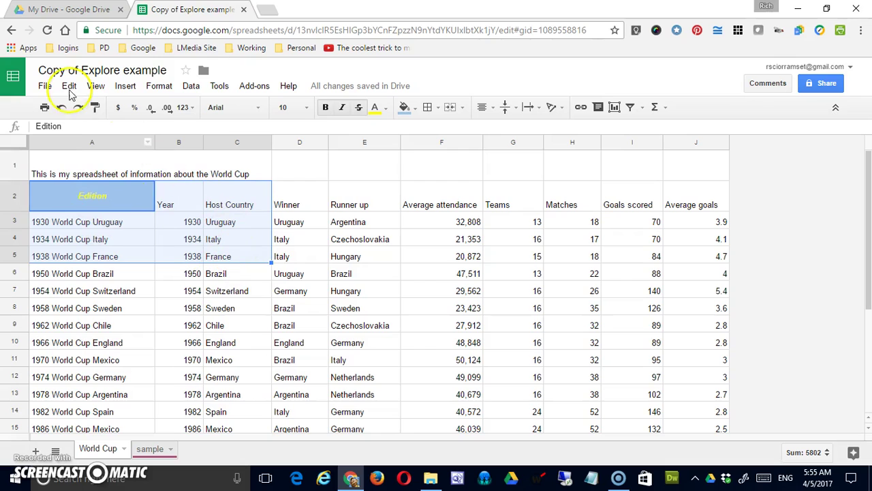
left_click(161, 91)
mouse_move(214, 270)
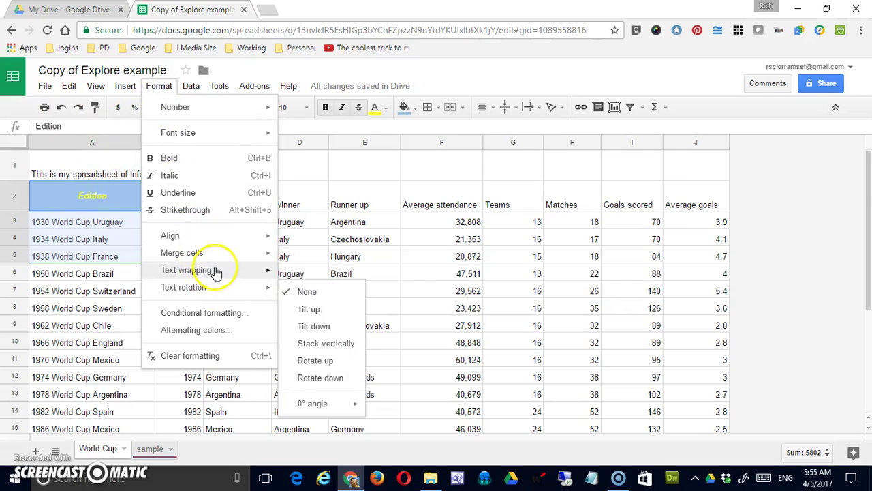
left_click(317, 281)
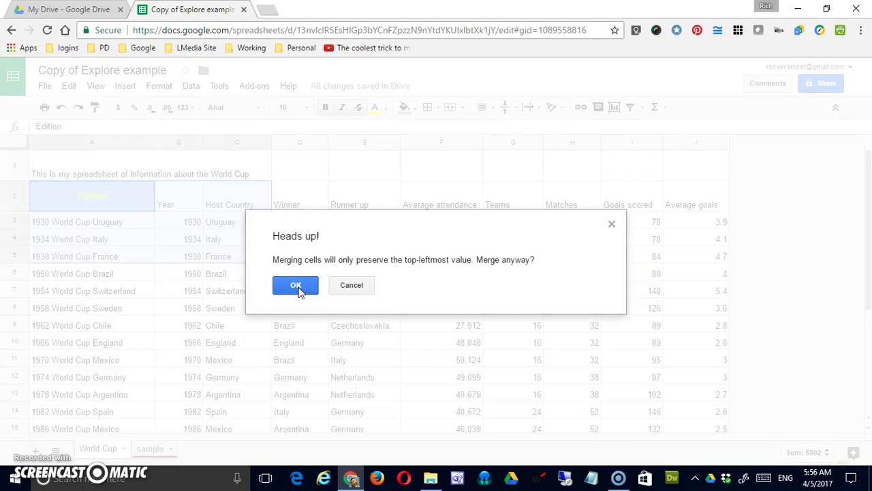
left_click(296, 286)
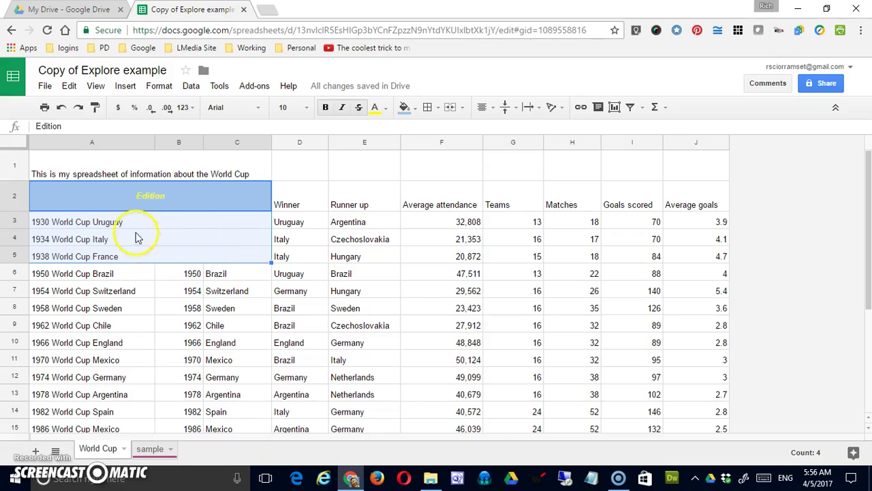
Undo the merges, title text and added row so headers return to row 1
left_click(61, 108)
left_click(213, 291)
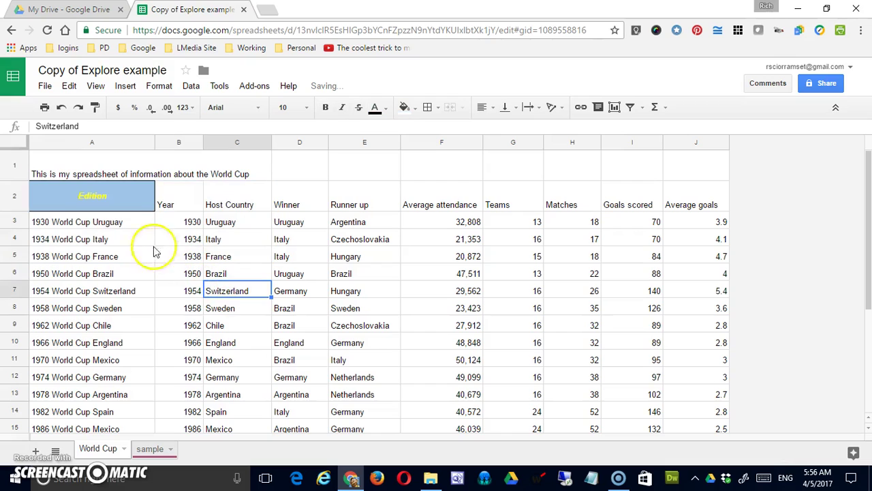
left_click(63, 108)
left_click(62, 108)
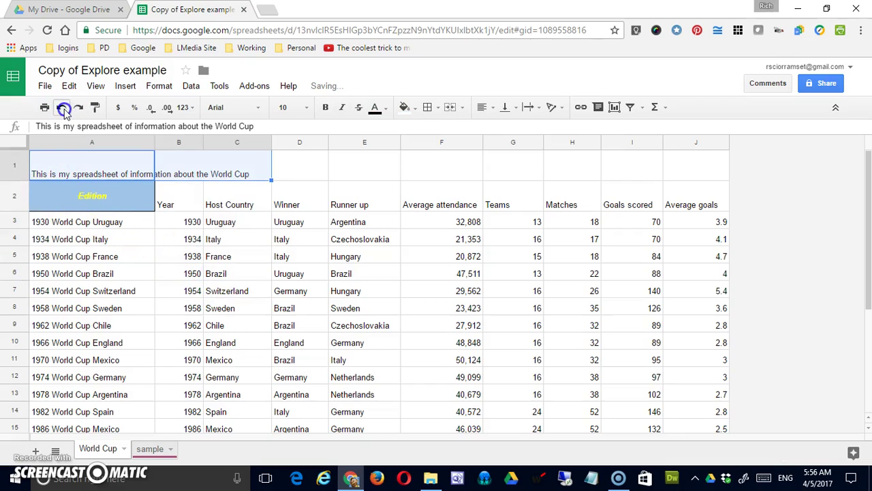
left_click(62, 107)
left_click(63, 107)
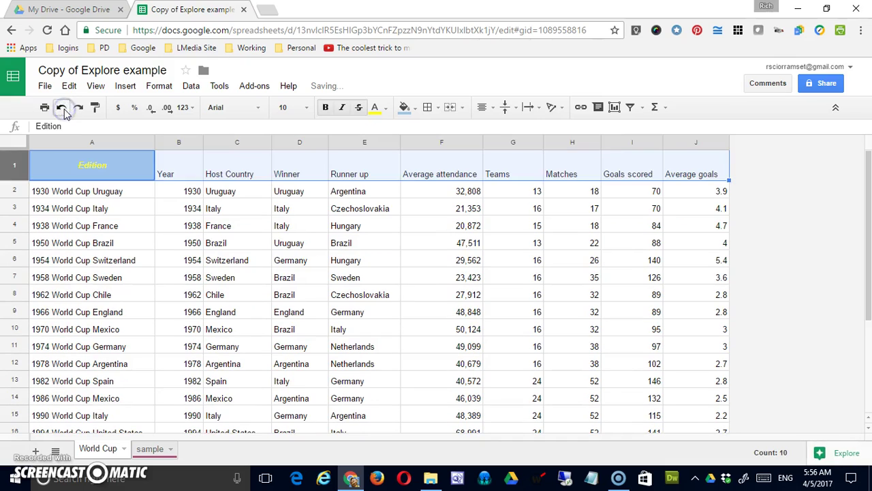
left_click(178, 277)
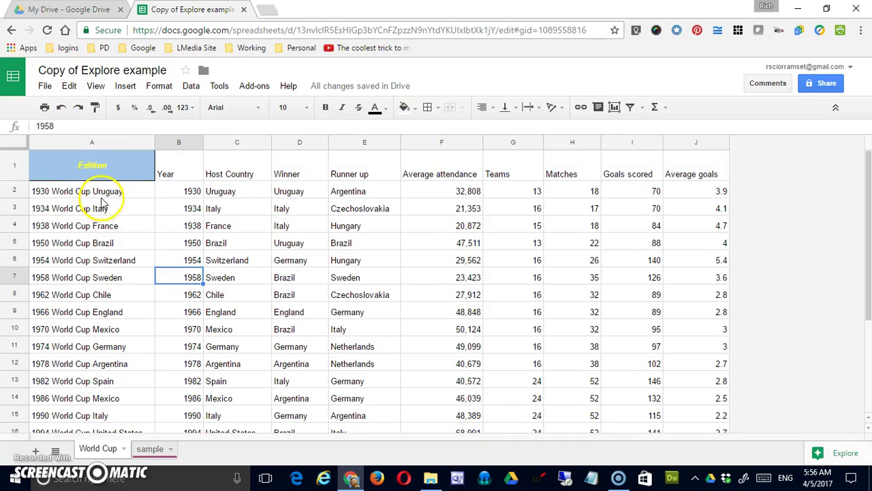
Copy the Year header's formatting onto the Edition header with Paint format
left_click(179, 171)
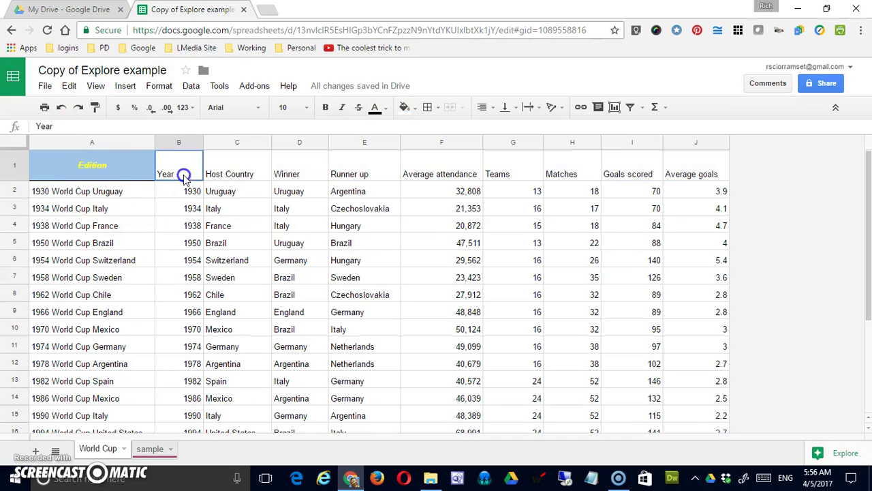
left_click(96, 161)
left_click(182, 241)
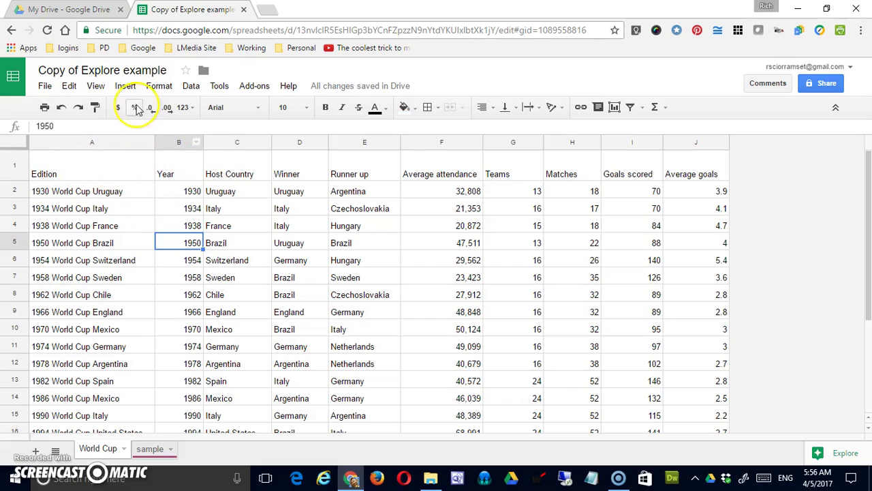
left_click(155, 87)
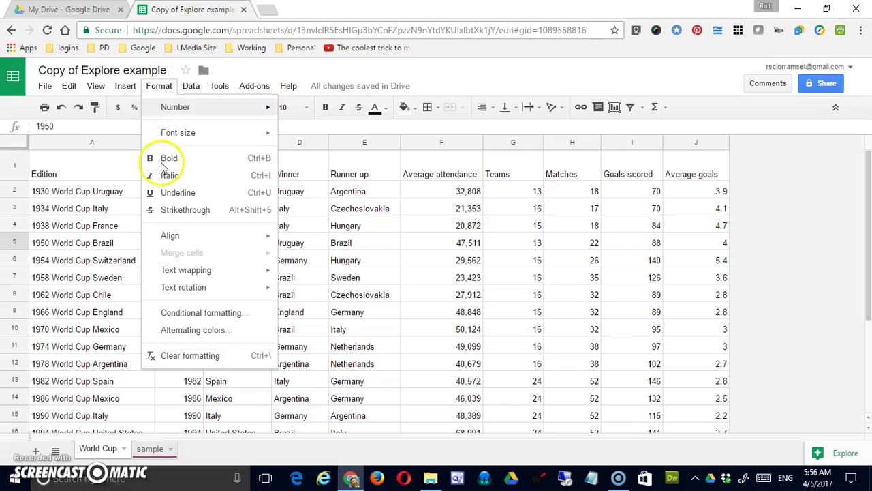
Dismiss the conditional formatting options without applying a rule, then select G5 and scroll the table
left_click(217, 313)
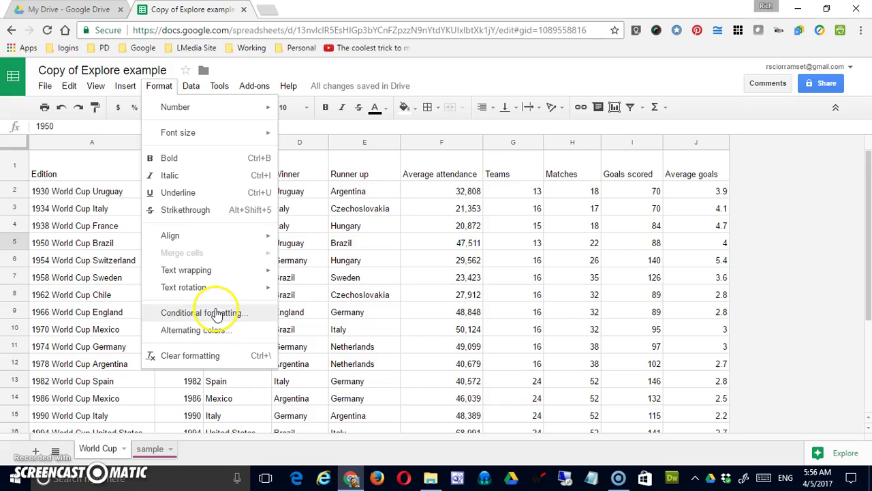
left_click(399, 275)
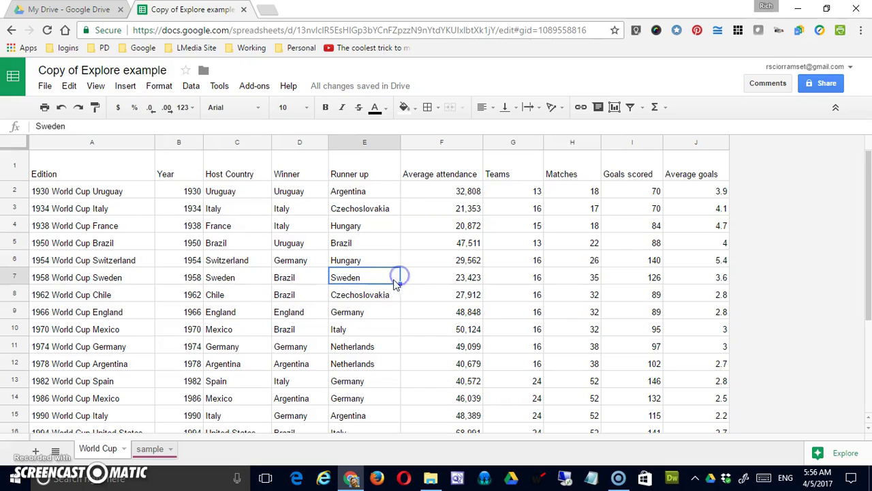
left_click(525, 243)
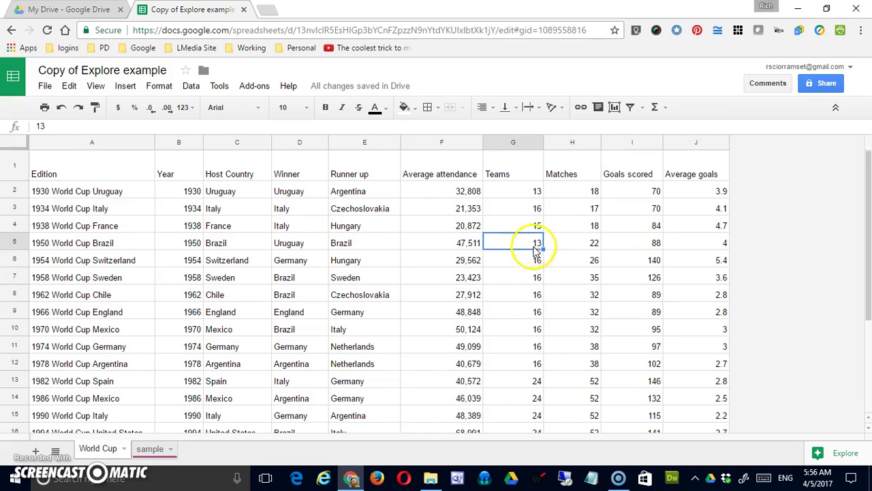
scroll(535, 307, "down", 5)
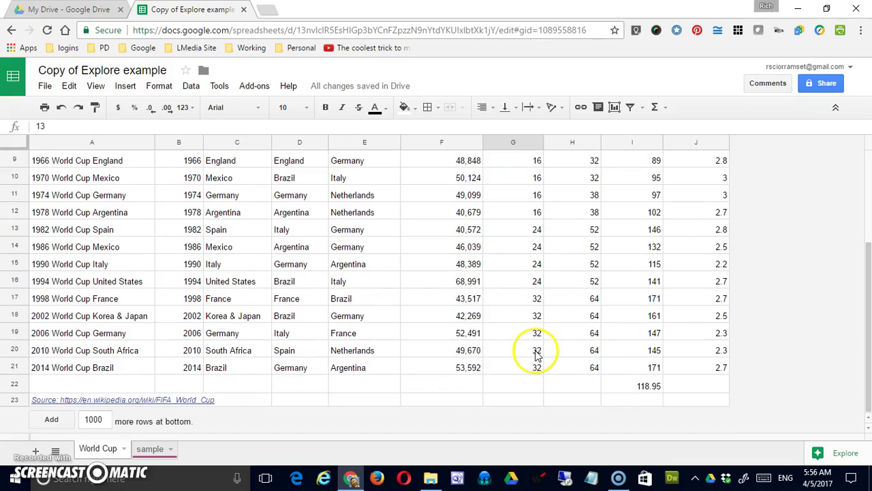
scroll(537, 355, "up", 2)
scroll(536, 366, "up", 1)
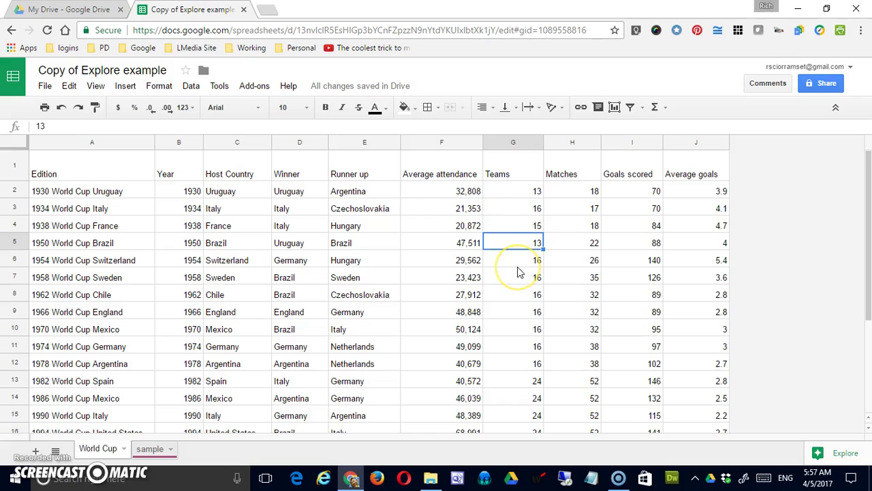
Select Teams column G, start a conditional formatting rule and browse the 'Format cells if' conditions
left_click(523, 141)
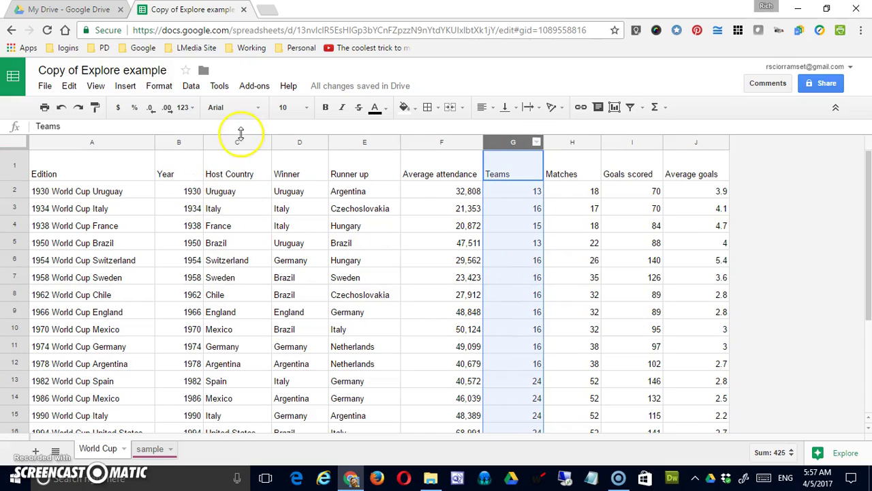
left_click(125, 87)
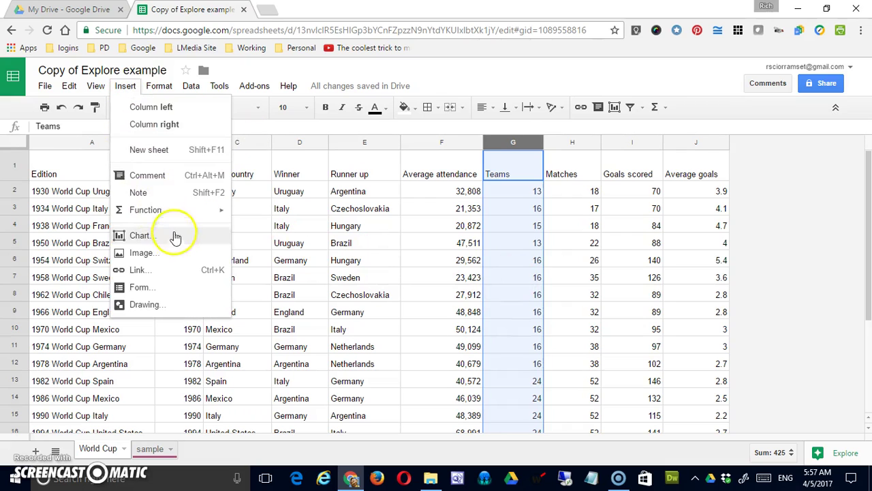
mouse_move(164, 92)
left_click(216, 315)
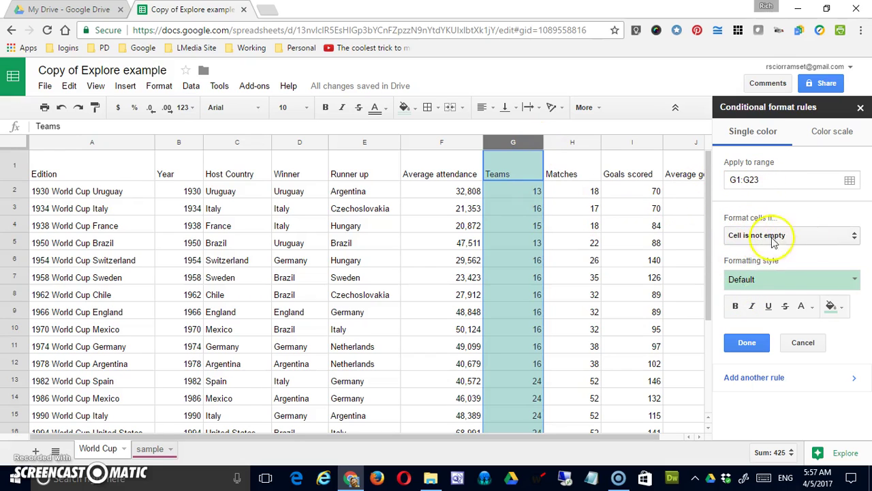
left_click(853, 235)
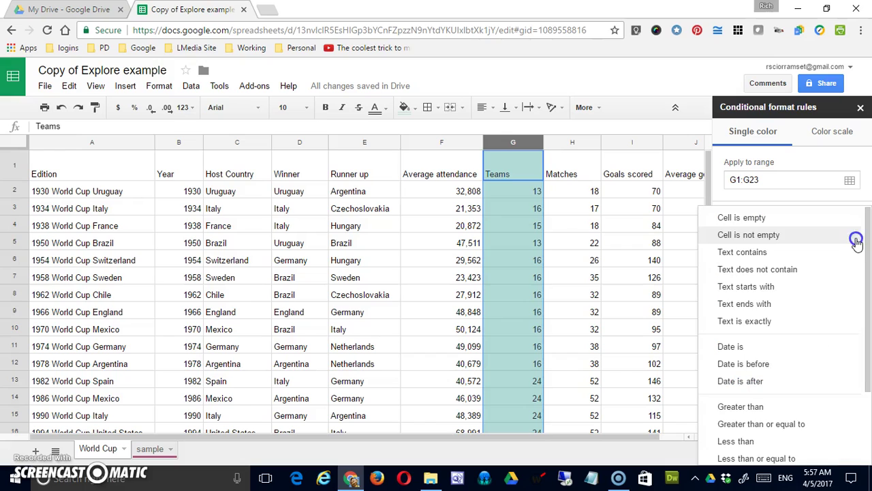
left_click(780, 274)
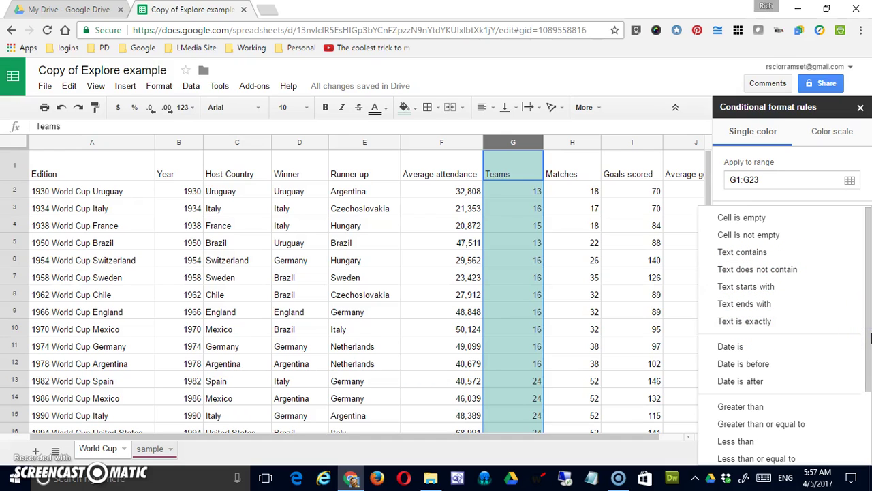
left_click_drag(868, 342, 868, 405)
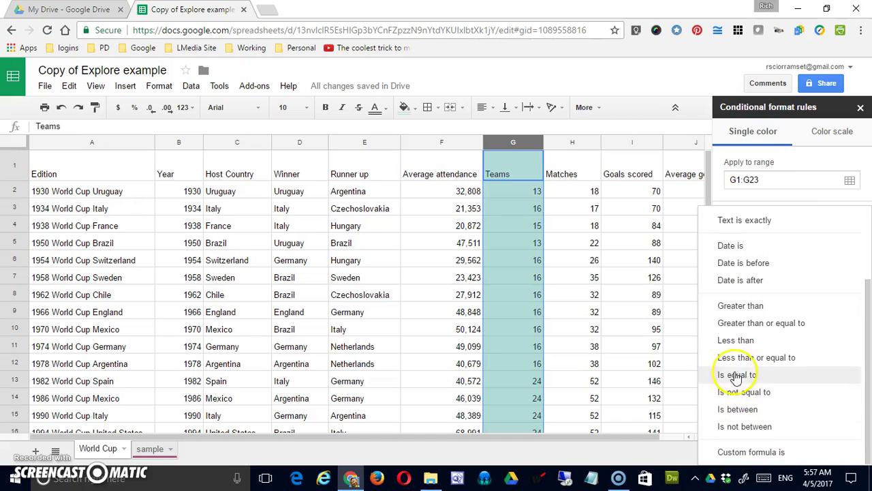
Set the Teams rule condition to Greater than 16
left_click(743, 306)
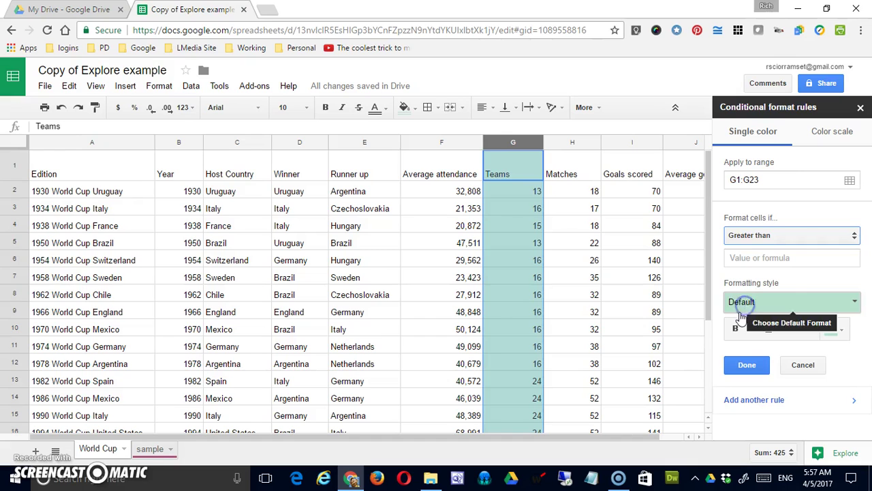
left_click(763, 257)
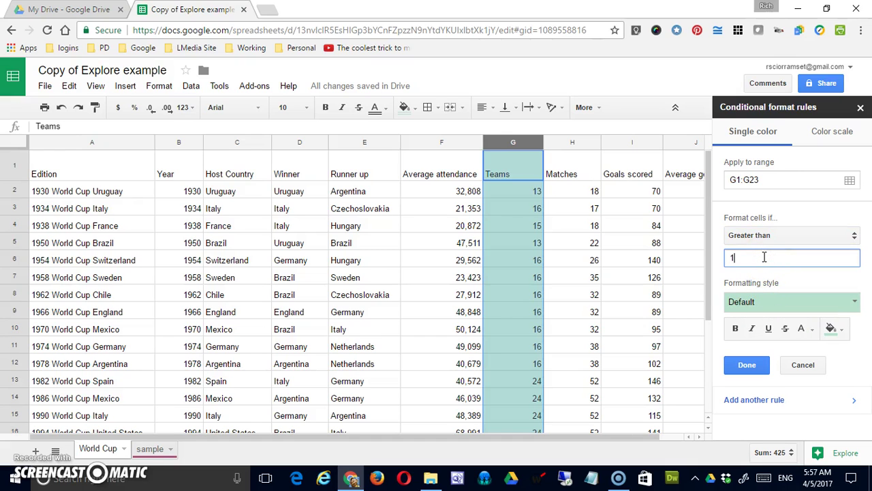
type("16")
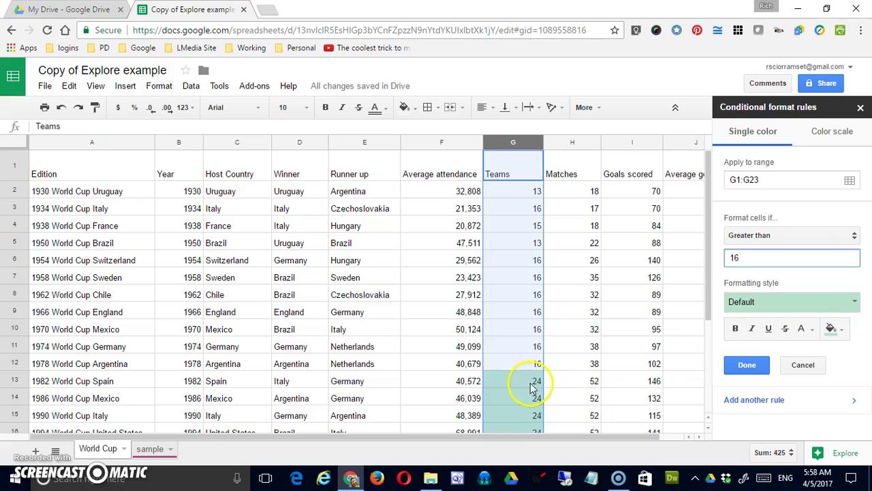
scroll(549, 397, "down", 5)
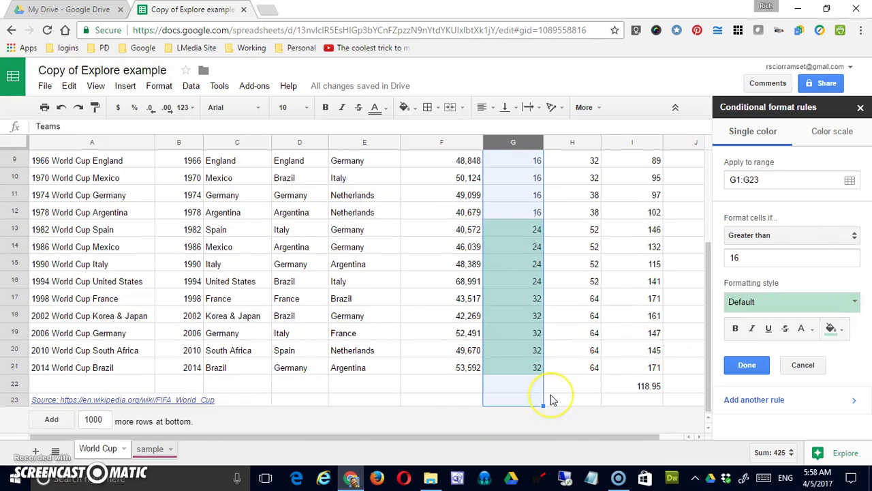
scroll(551, 400, "up", 5)
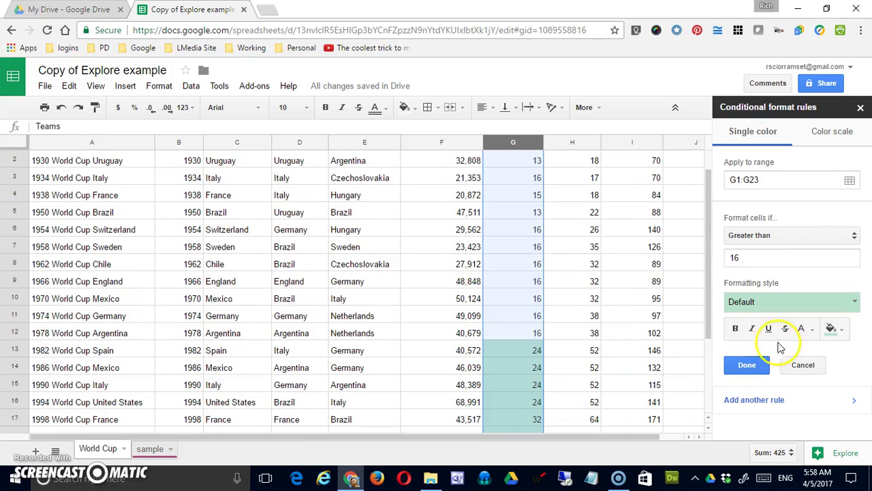
Make matching Teams cells bold with a purple fill
left_click(733, 329)
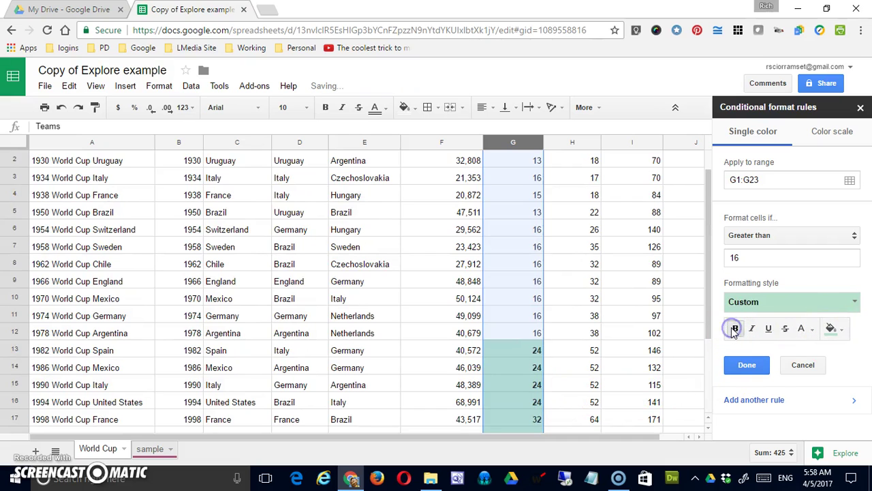
left_click(834, 329)
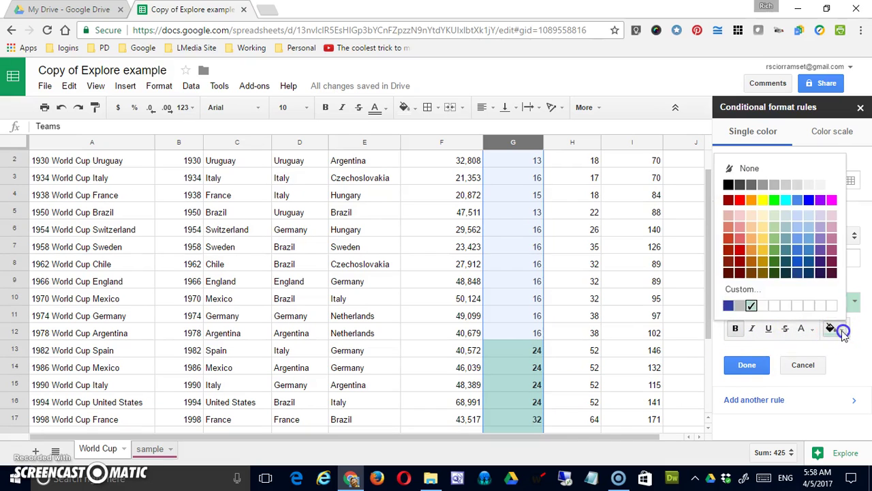
left_click(747, 256)
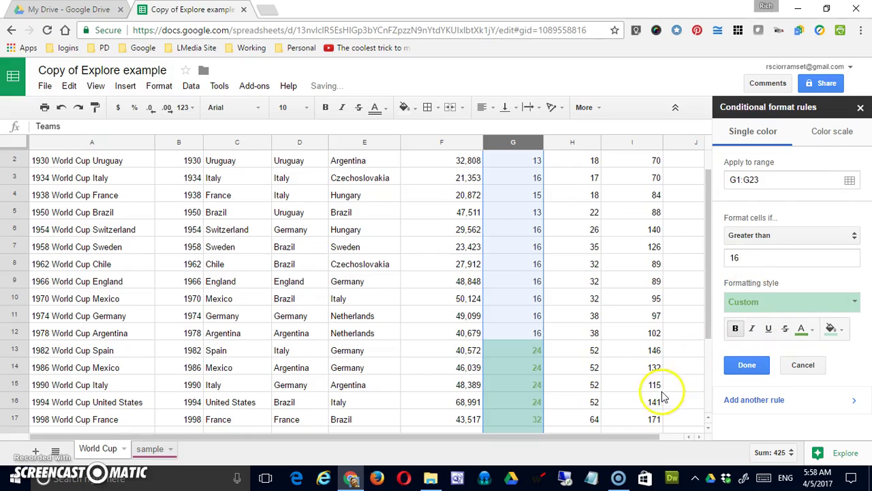
left_click(842, 330)
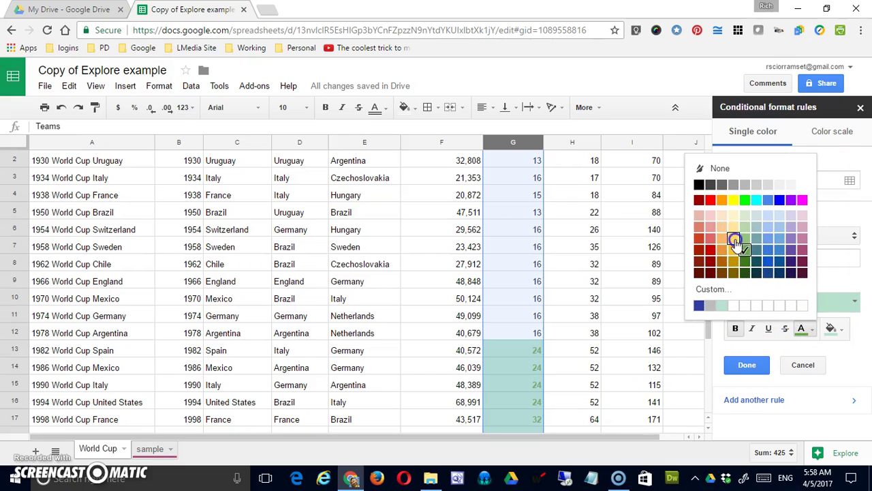
left_click(734, 240)
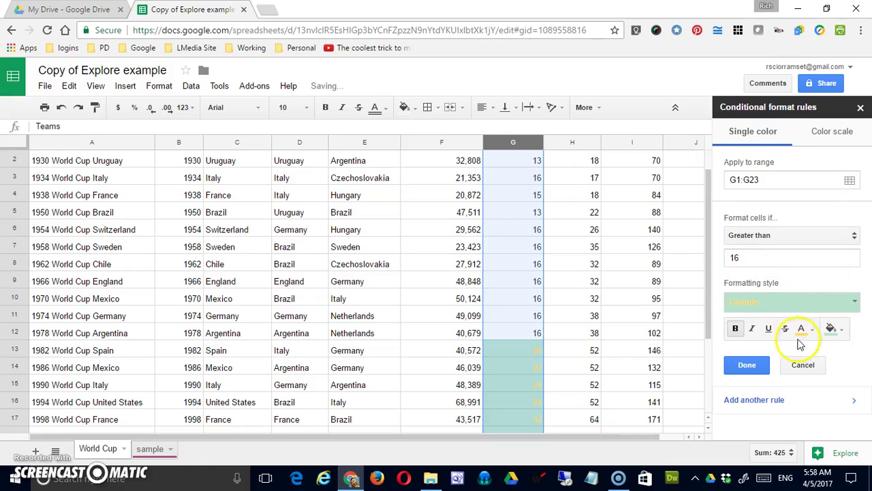
left_click(815, 330)
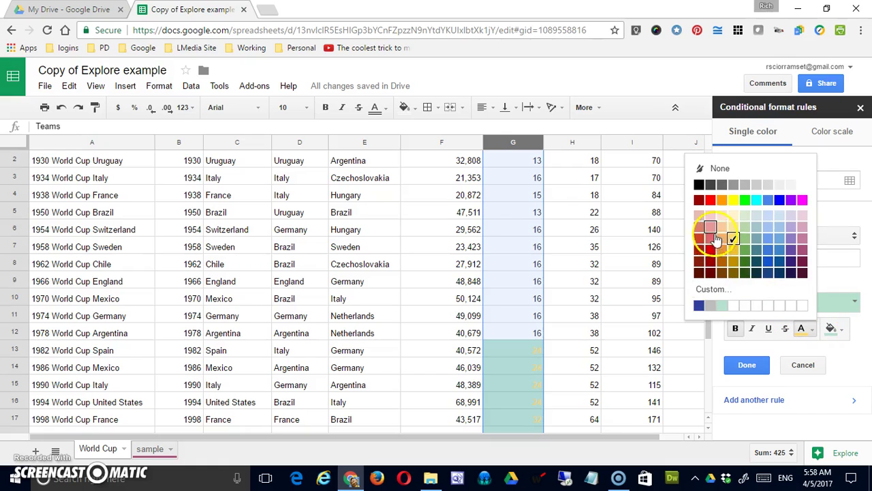
left_click(710, 240)
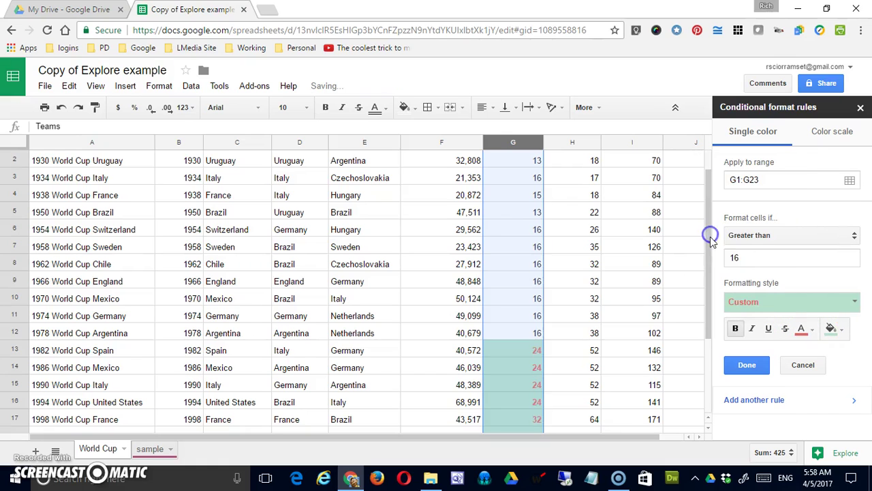
left_click(847, 329)
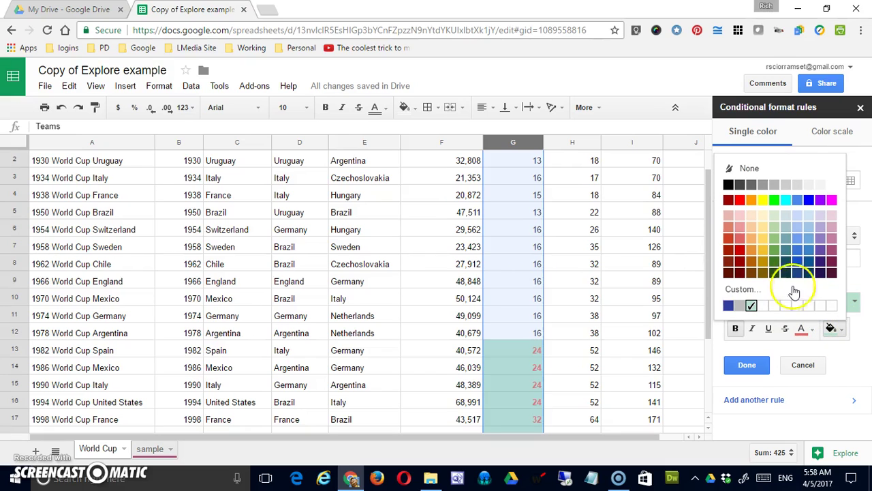
left_click(832, 252)
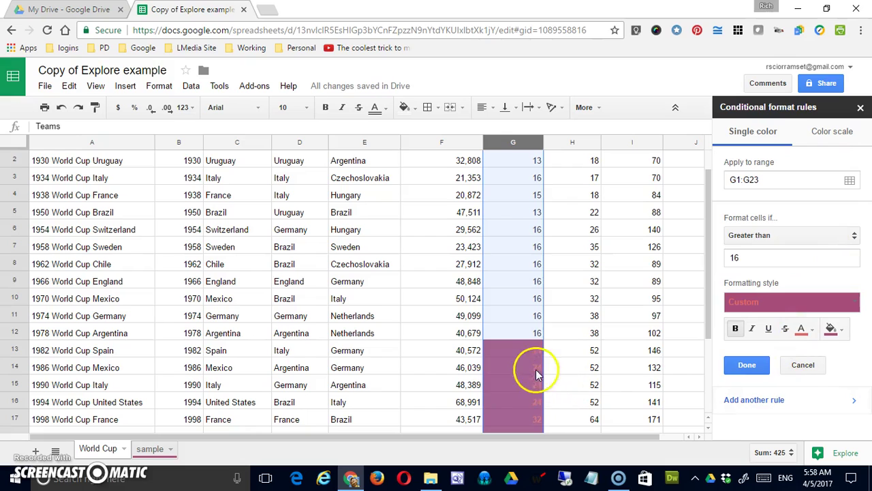
Set the matching numbers' text colour to white and save the rule
left_click(813, 331)
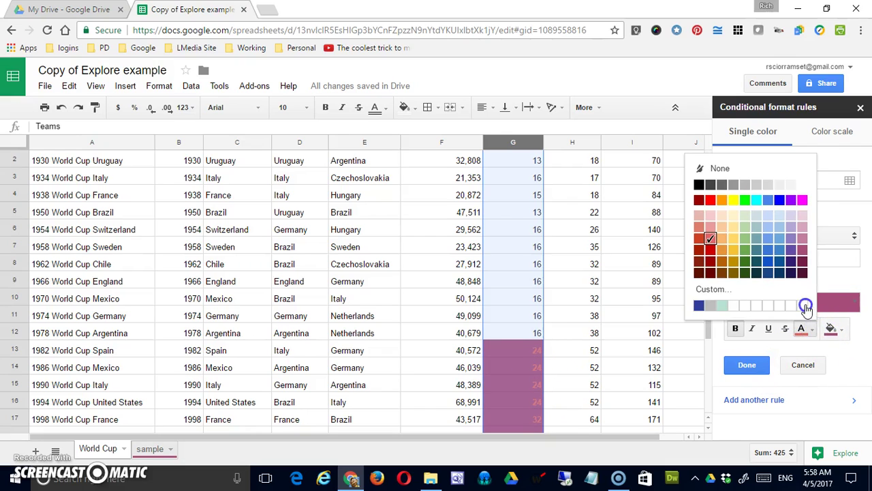
left_click(805, 307)
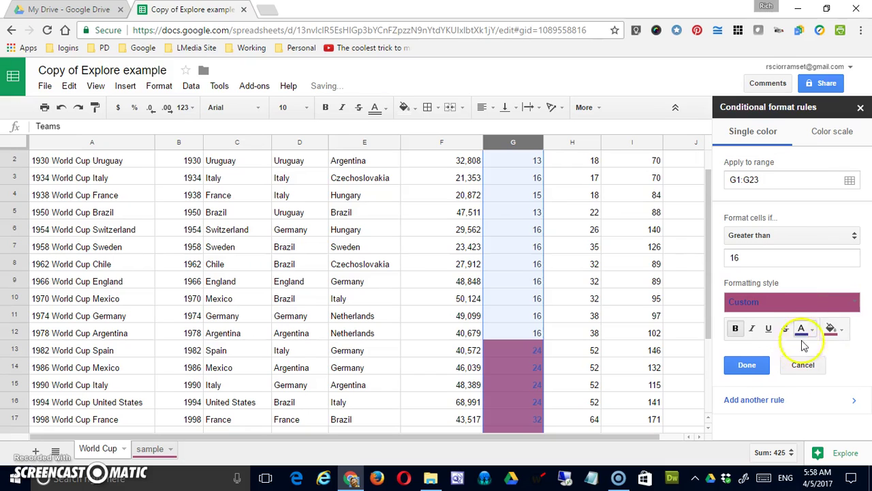
left_click(813, 330)
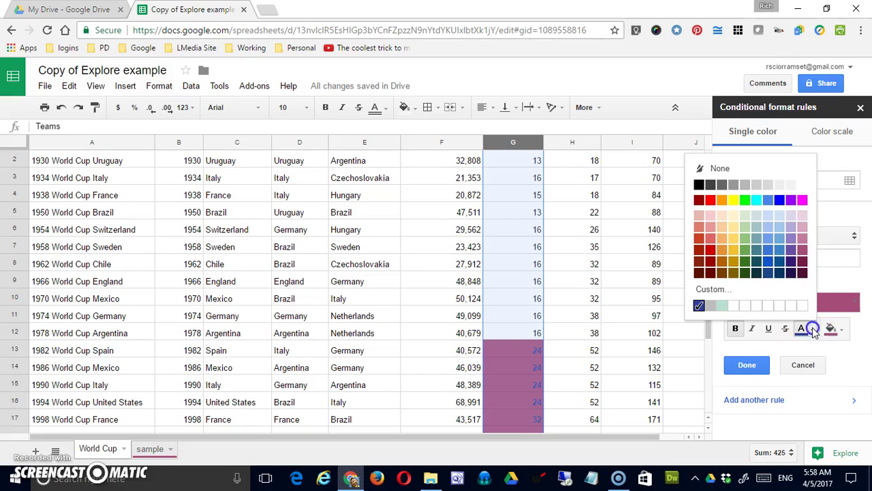
left_click(802, 184)
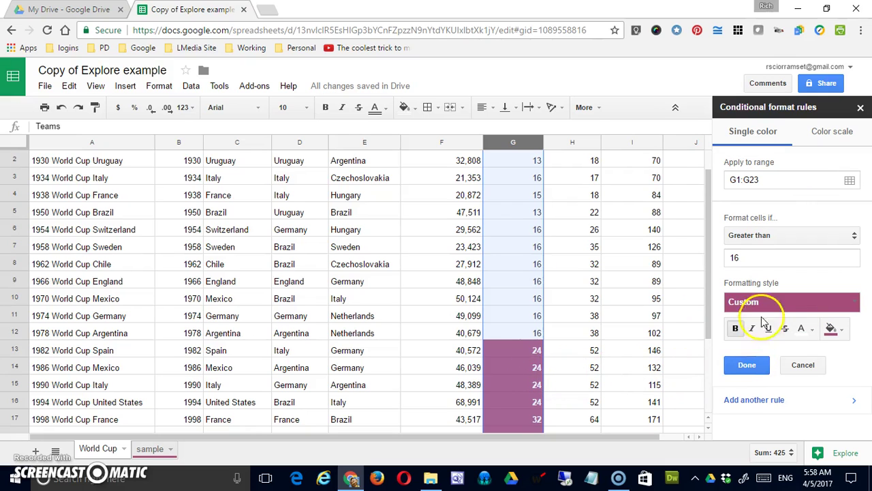
left_click(747, 365)
Add a second rule on column A that fills cells containing 'Italy' light green
left_click(592, 368)
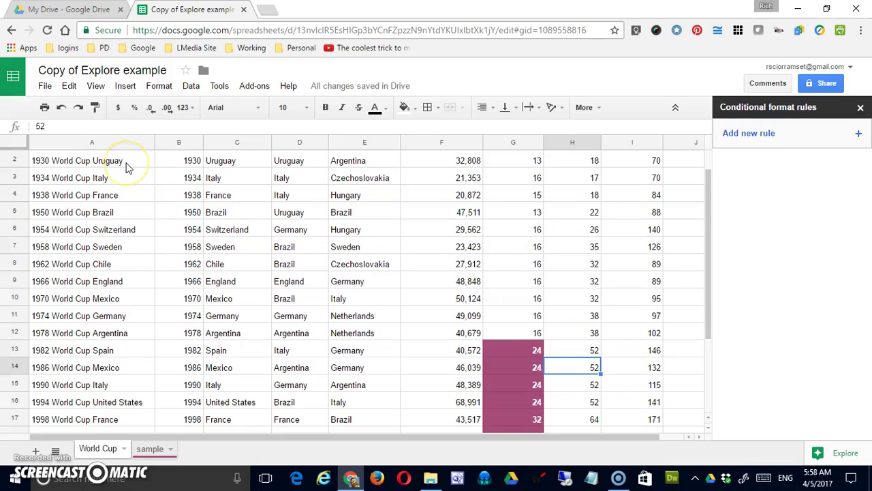
scroll(126, 167, "up", 1)
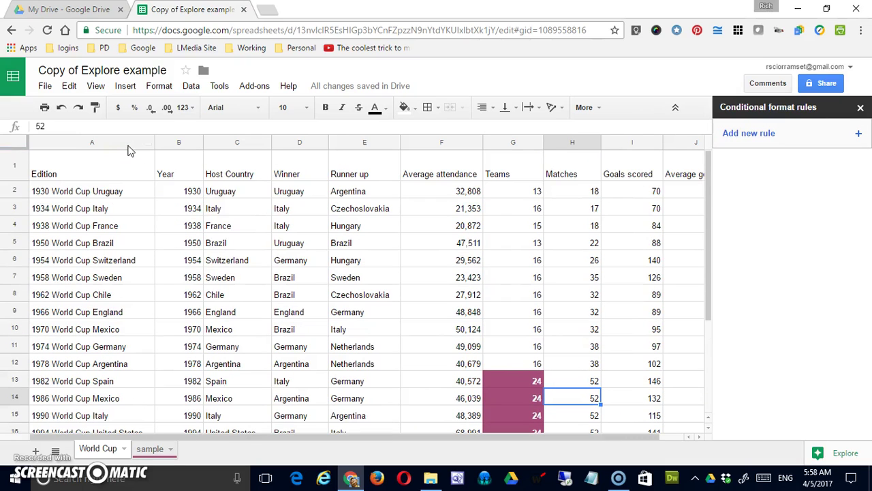
left_click(128, 144)
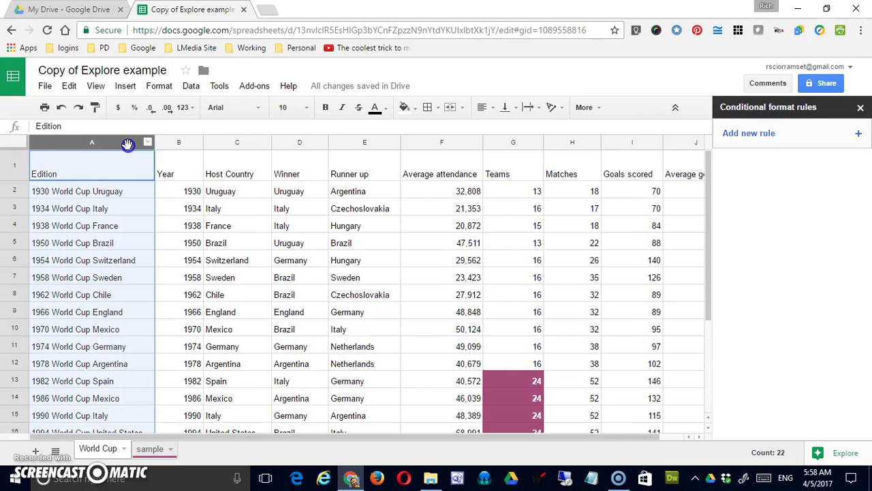
left_click(750, 134)
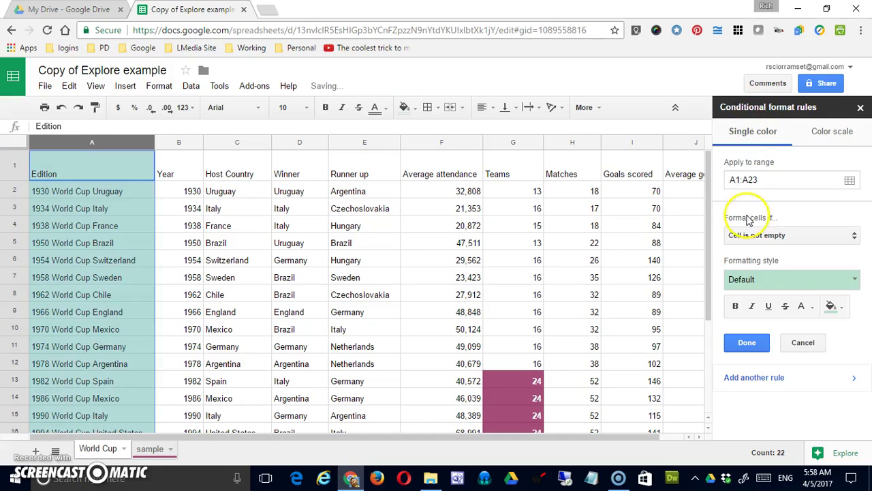
left_click(855, 243)
left_click(835, 252)
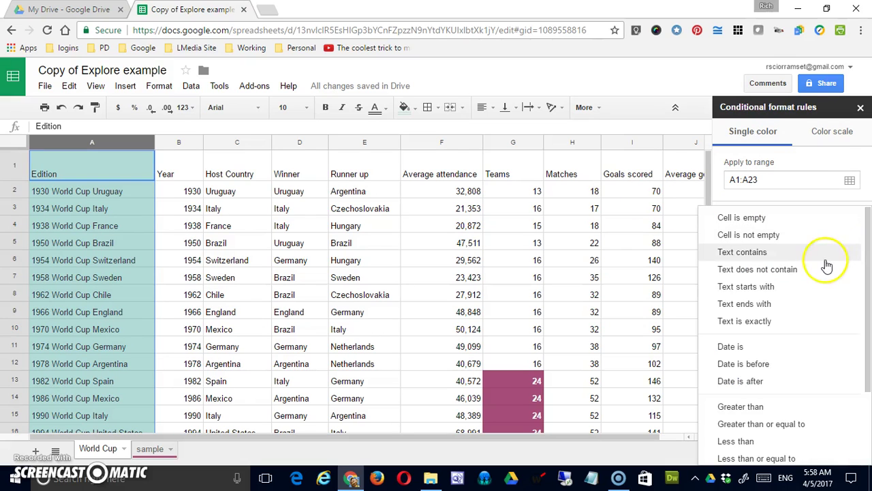
left_click(775, 258)
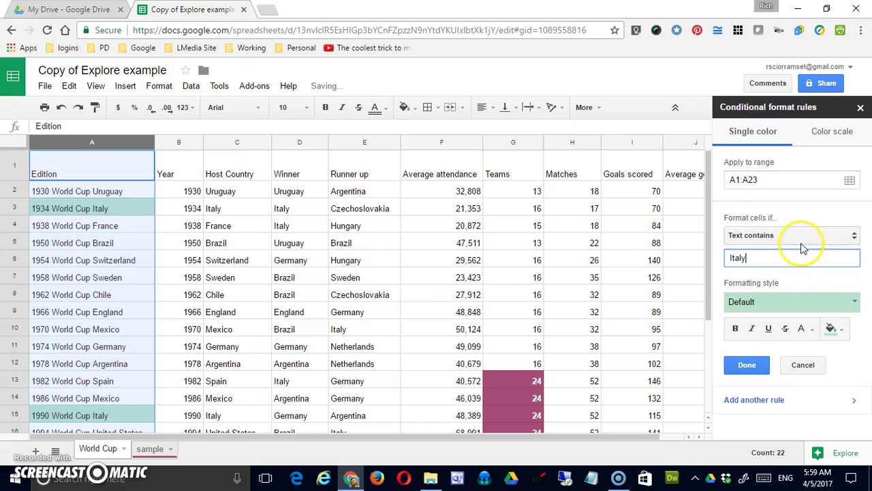
left_click(799, 237)
left_click(676, 225)
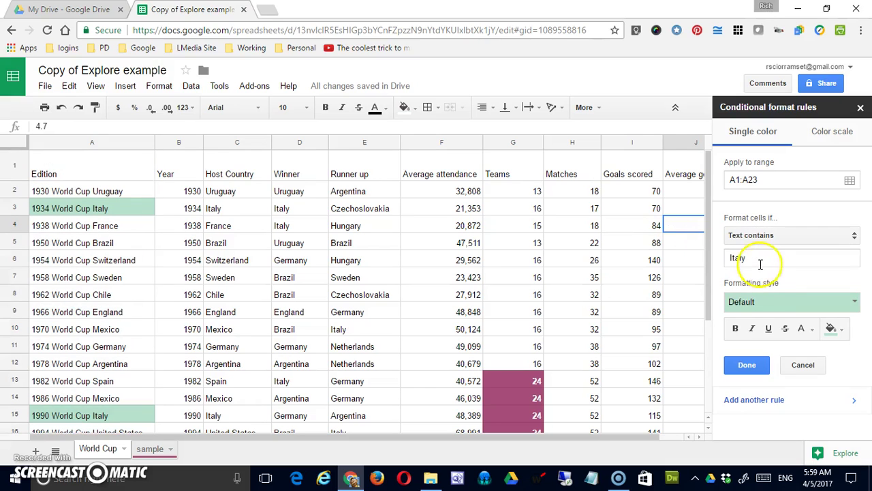
left_click(747, 365)
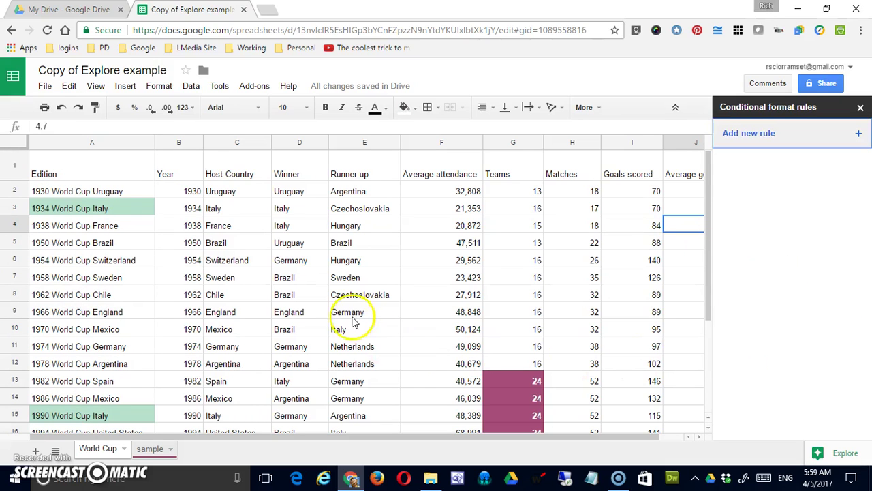
scroll(352, 323, "down", 4)
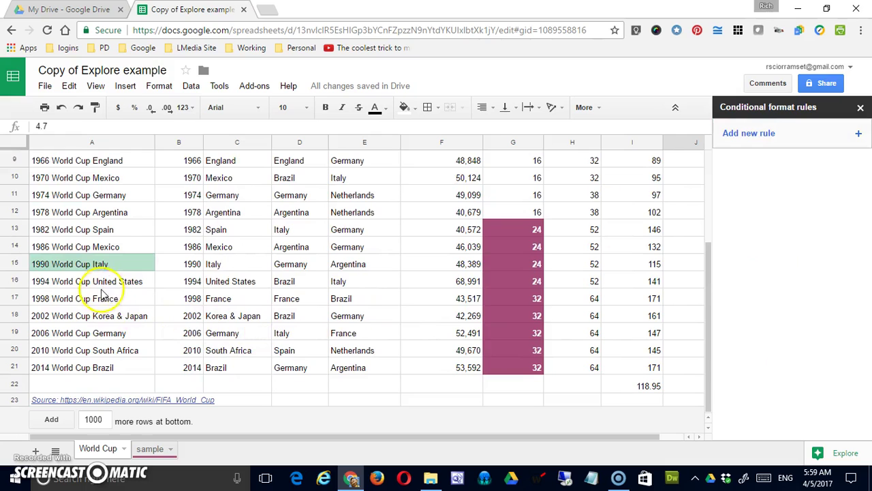
scroll(184, 273, "up", 4)
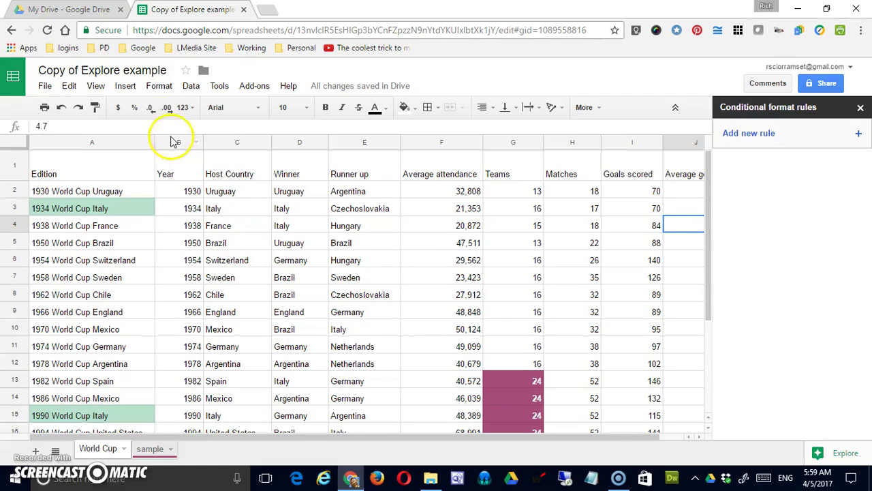
Apply the green alternating colours style, then set Header fill to black and Color 2 to dark yellow
left_click(160, 87)
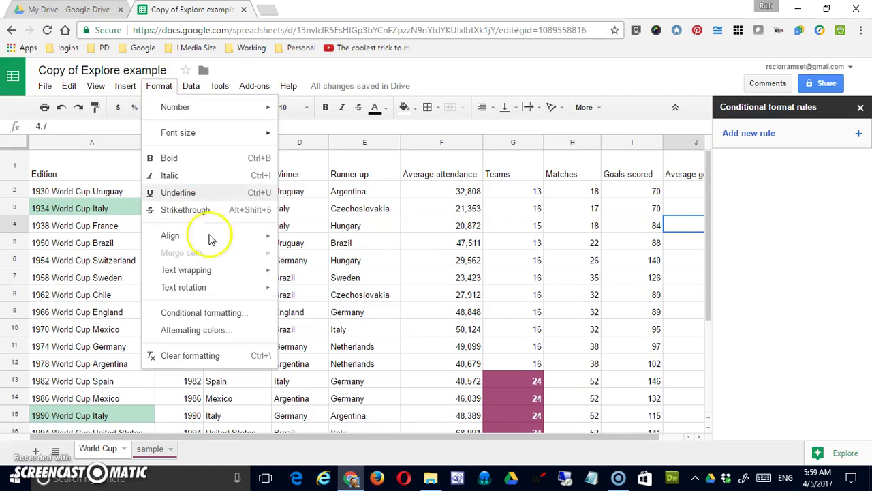
left_click(230, 332)
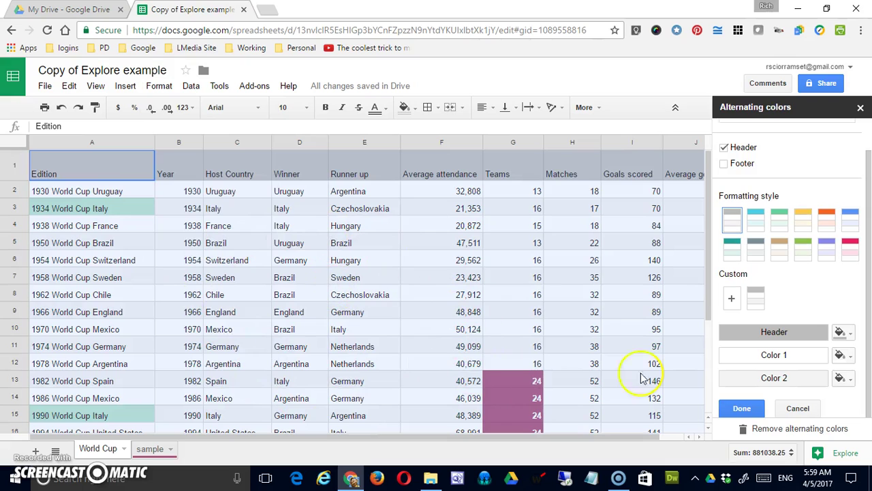
left_click(805, 253)
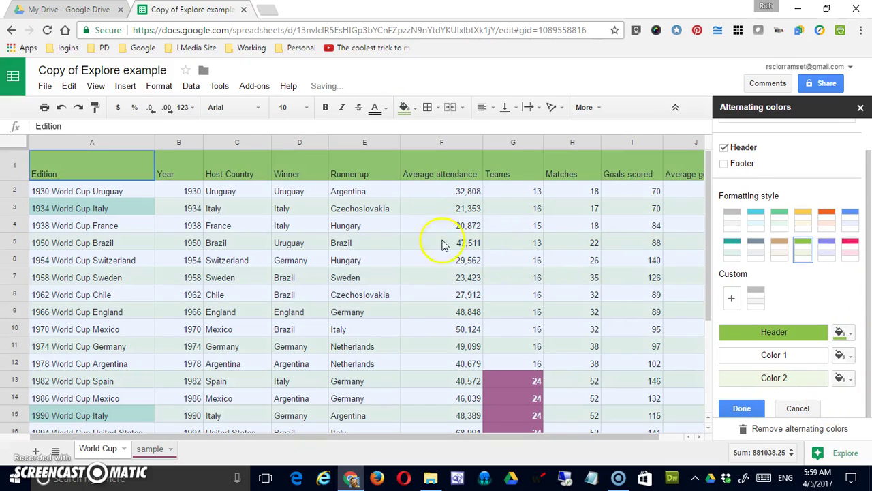
left_click(845, 333)
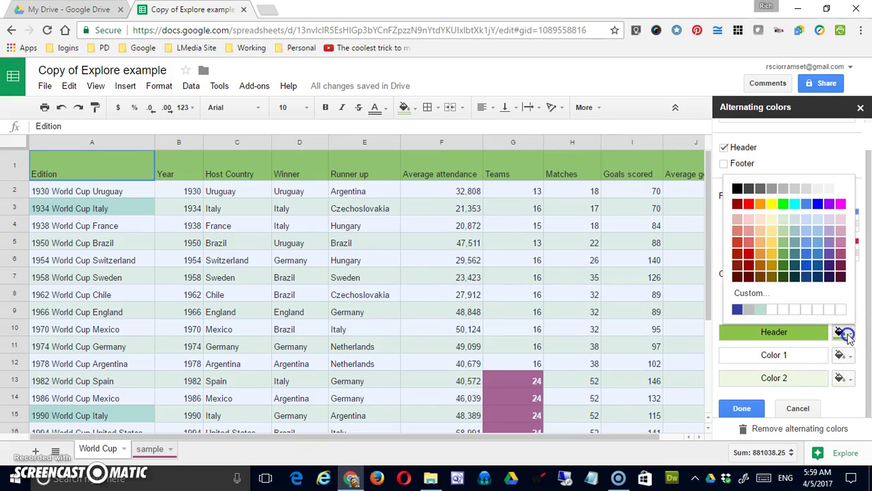
left_click(737, 188)
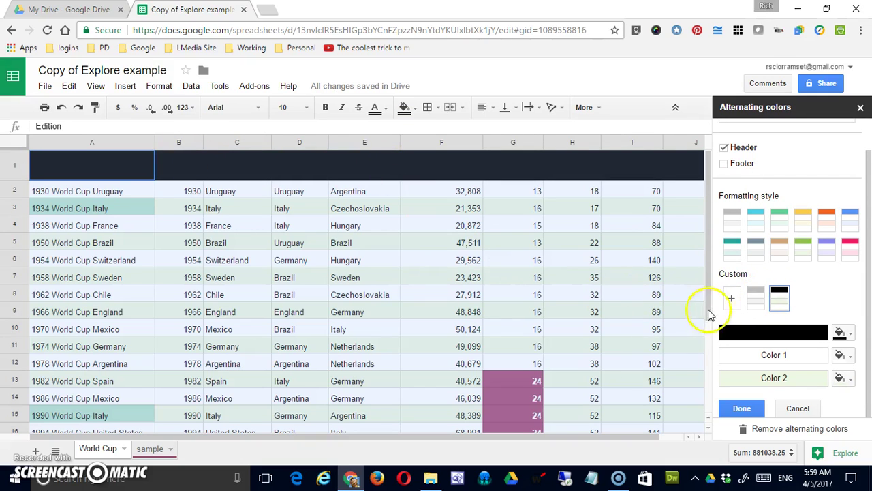
left_click(852, 357)
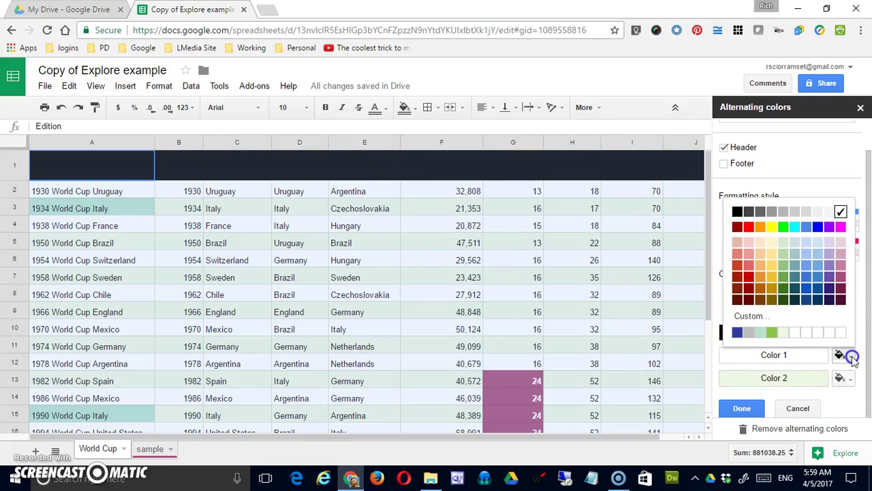
left_click(847, 380)
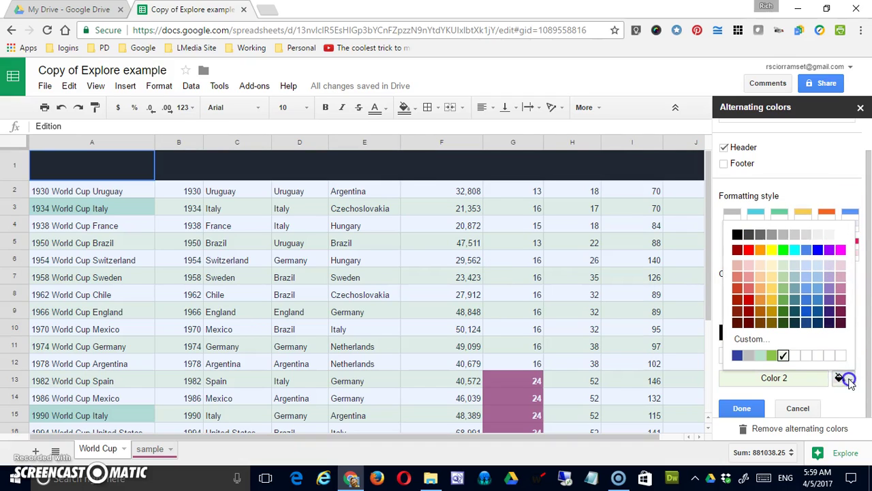
left_click(768, 302)
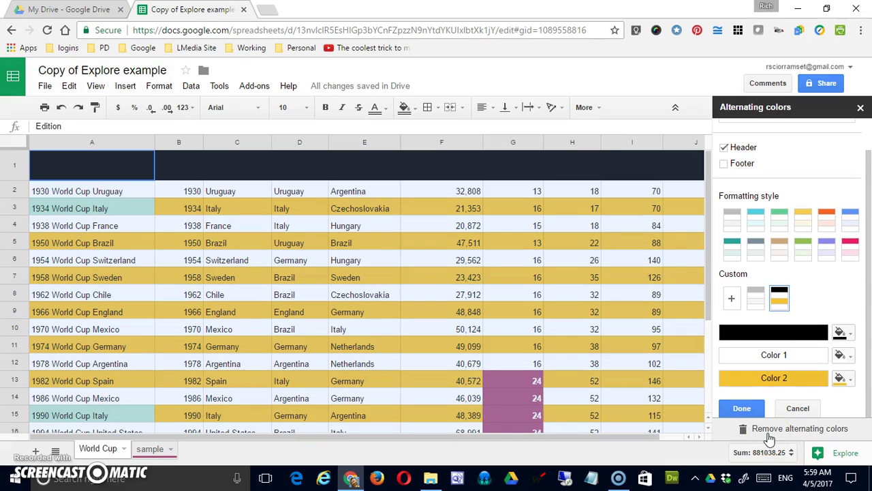
Close the Alternating colors panel, select A7 and bring up the Format menu's text rotation choices
left_click(741, 408)
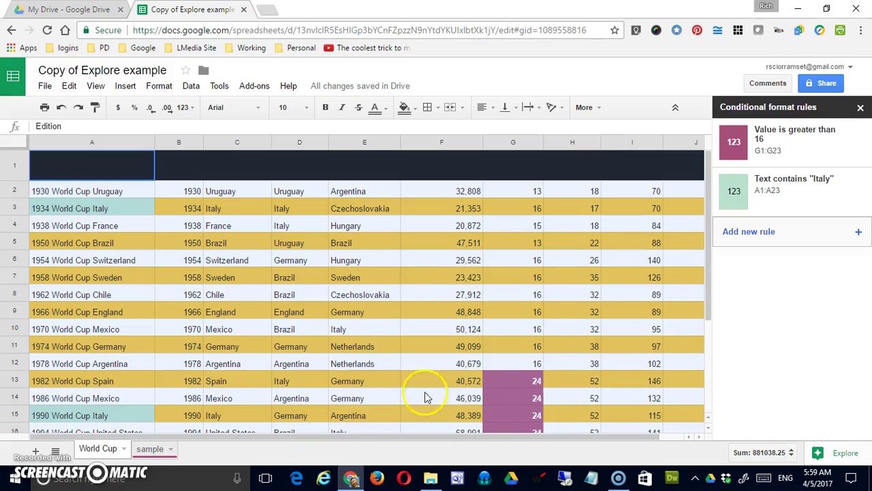
left_click(142, 278)
scroll(314, 334, "down", 2)
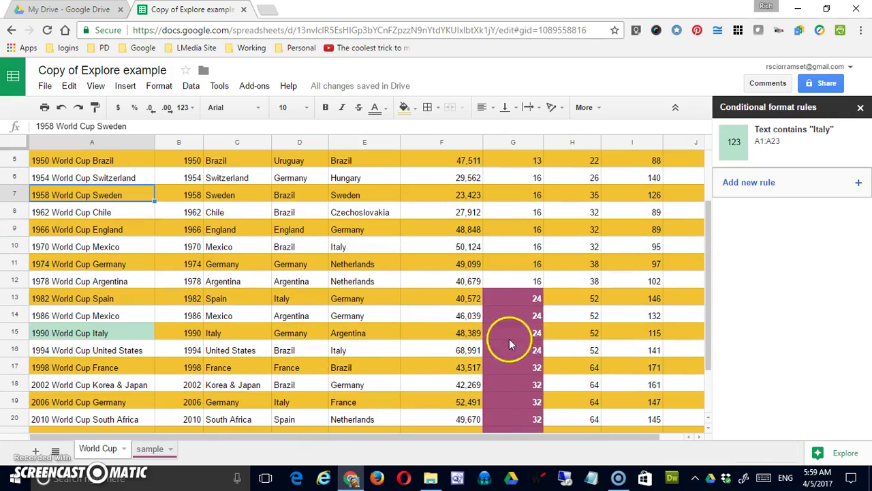
scroll(131, 193, "up", 2)
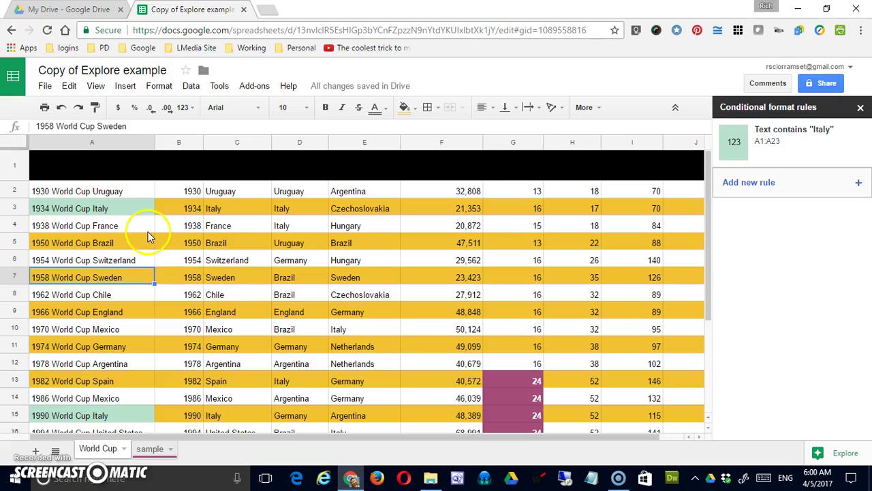
left_click(162, 87)
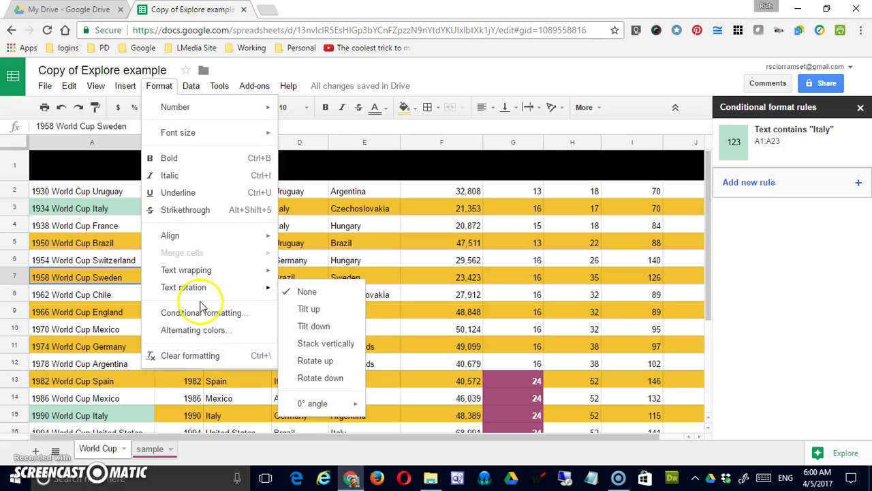
Undo the black header and dark yellow bands, restoring the green alternating style, then select B4
left_click(432, 276)
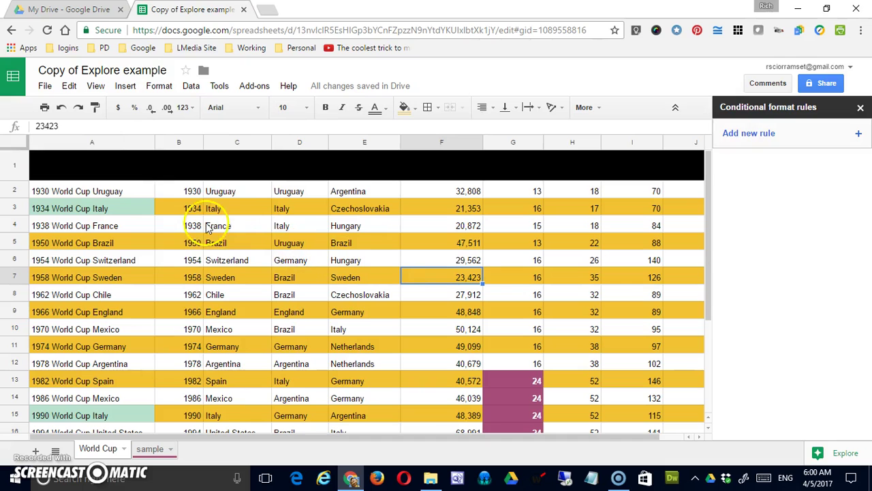
left_click(61, 108)
left_click(60, 109)
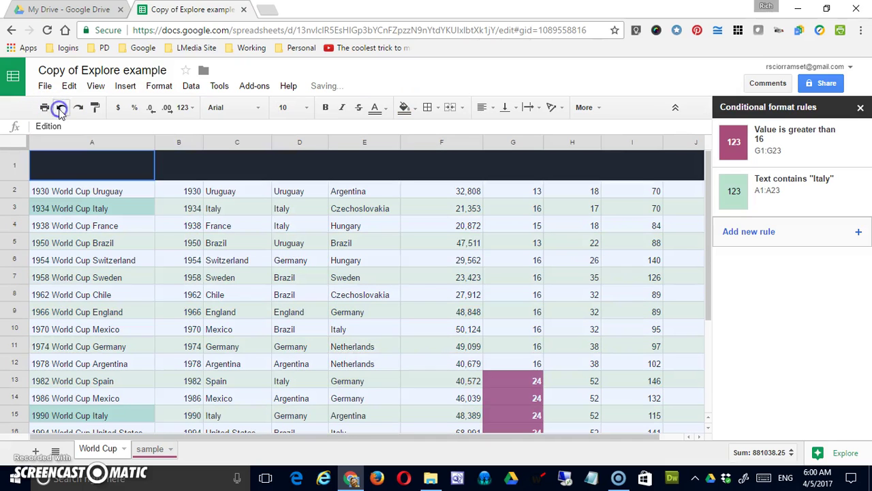
left_click(60, 109)
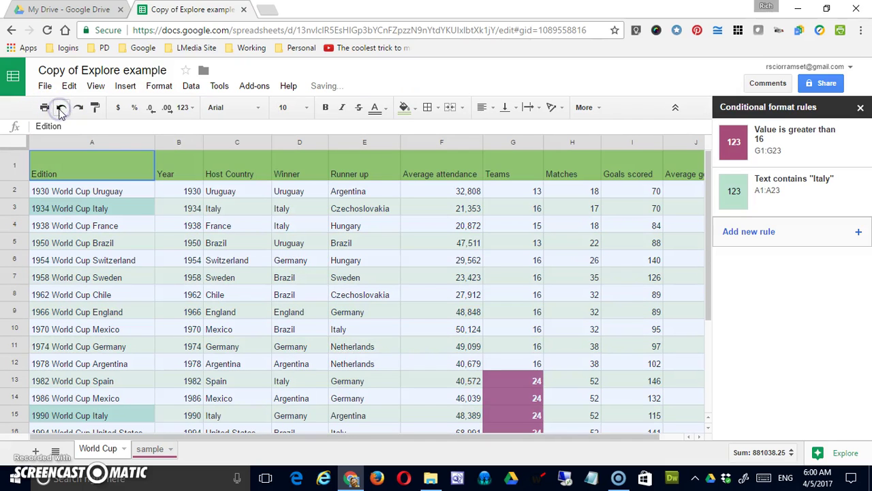
left_click(194, 232)
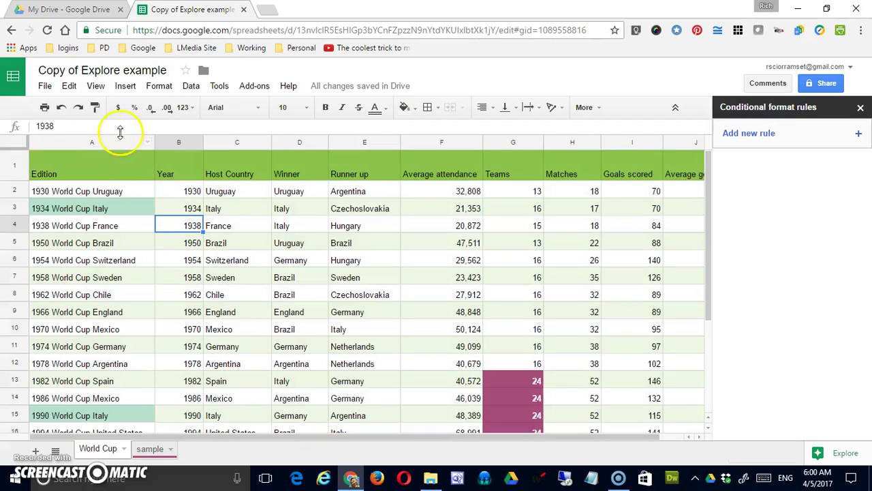
Select header row A1:J1 and rotate its labels to a 15° angle
left_click(157, 86)
left_click(57, 176)
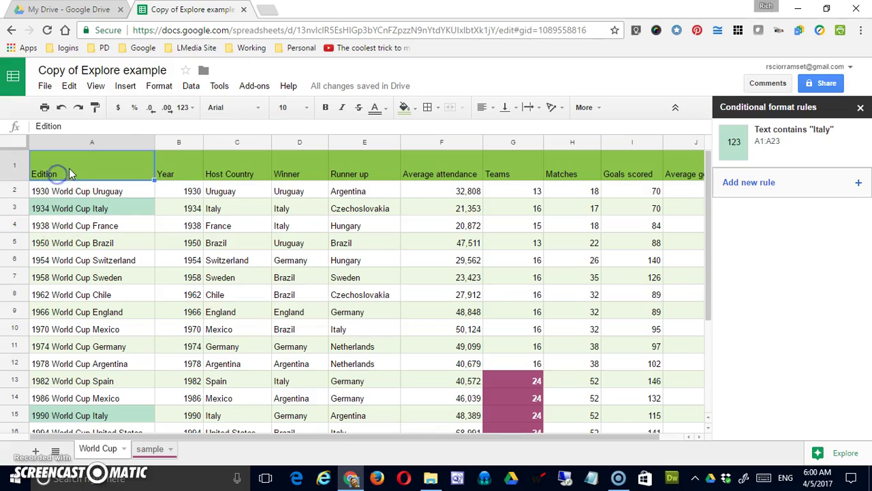
left_click_drag(71, 174, 681, 170)
left_click(159, 85)
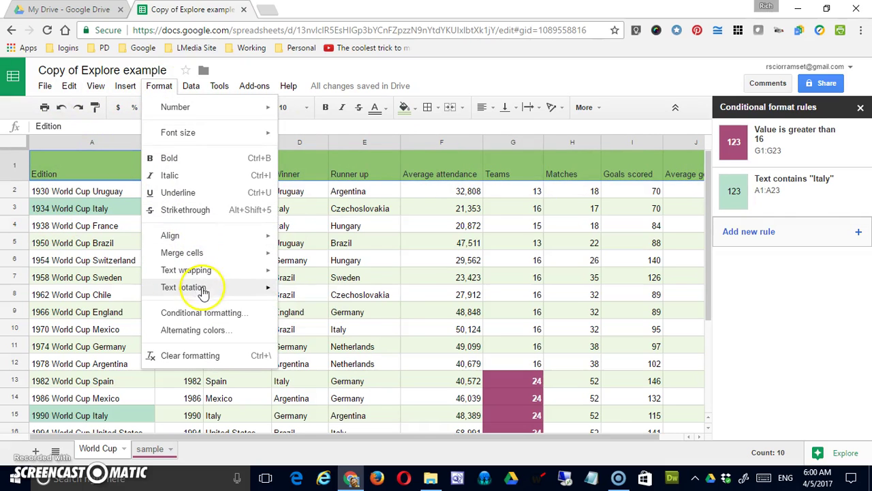
mouse_move(203, 291)
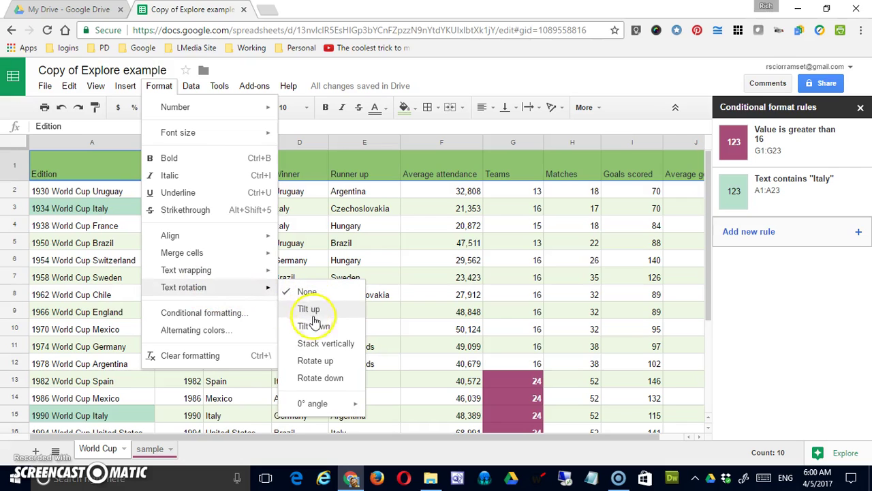
mouse_move(312, 405)
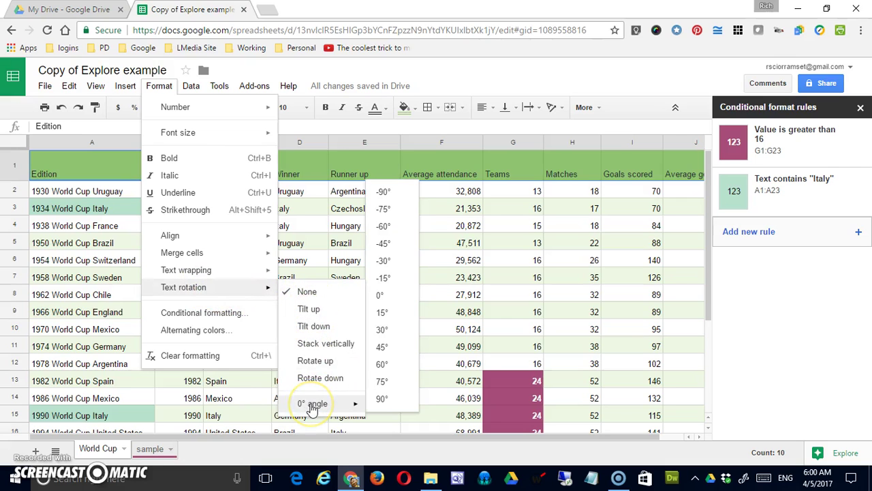
left_click(382, 312)
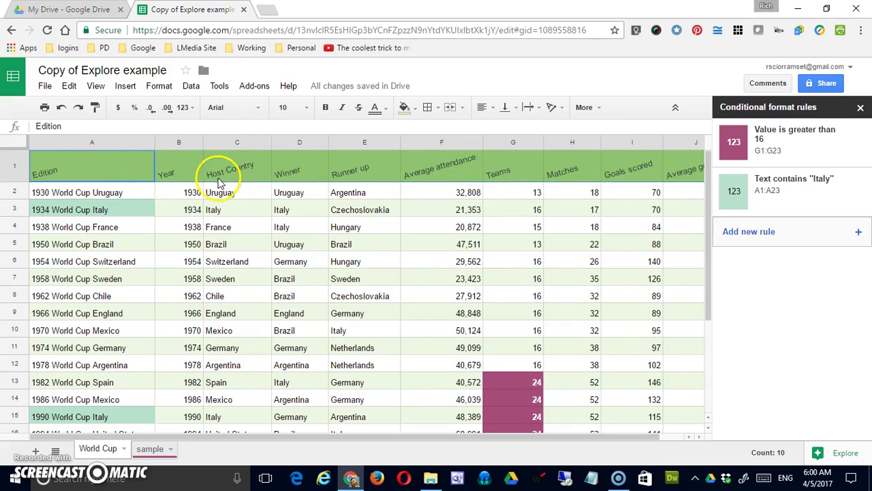
left_click(160, 86)
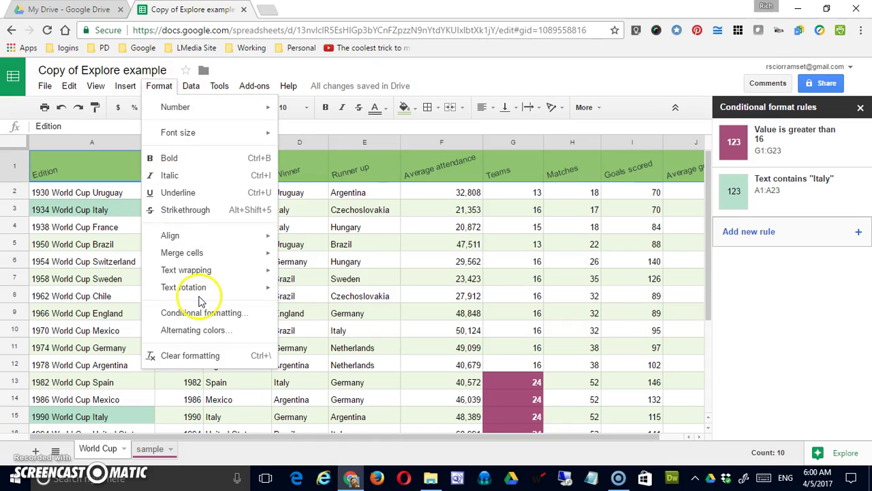
Clear formatting from the header row, then undo that clear
left_click(200, 356)
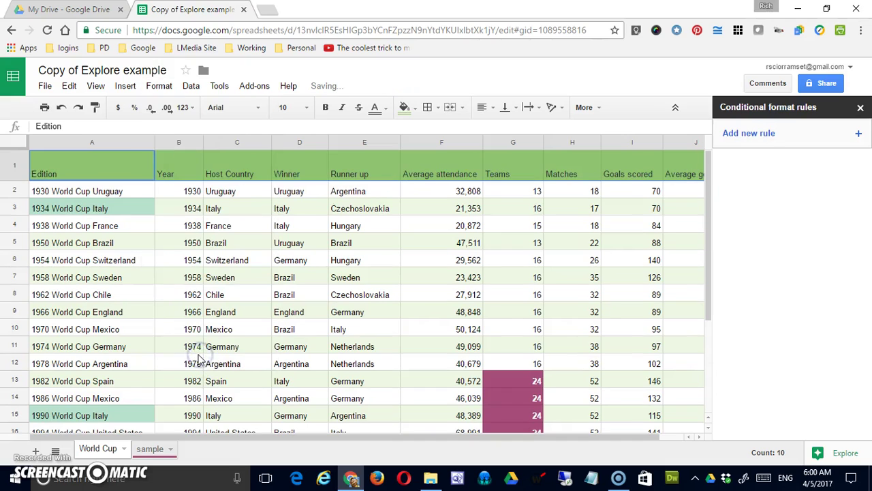
left_click(142, 279)
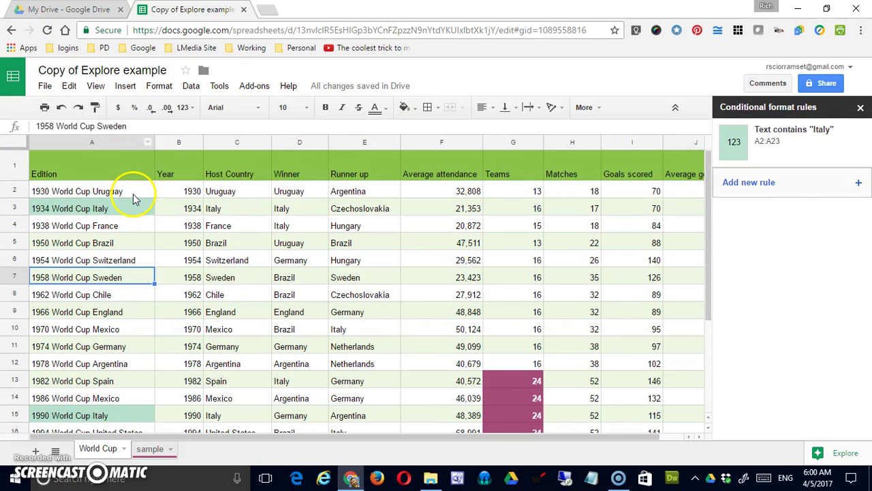
key("ctrl+z")
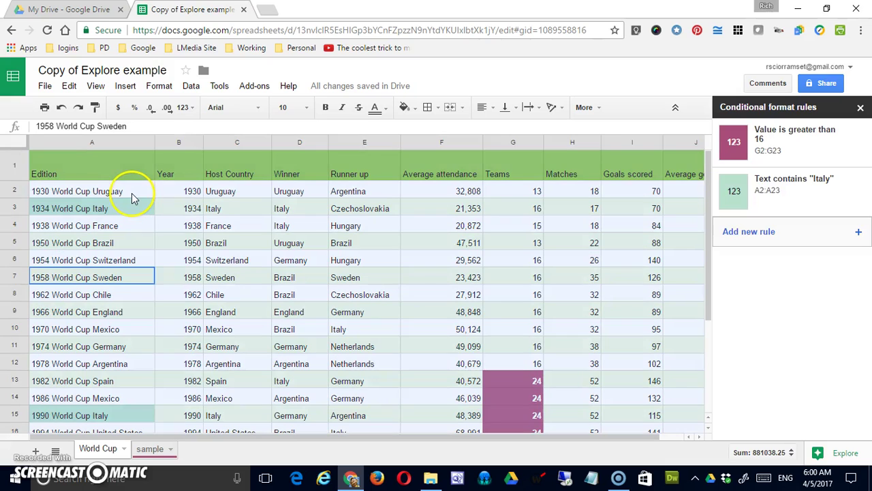
With A7 selected, clear formatting to remove the Italy and Teams highlights and header tilt
left_click(160, 86)
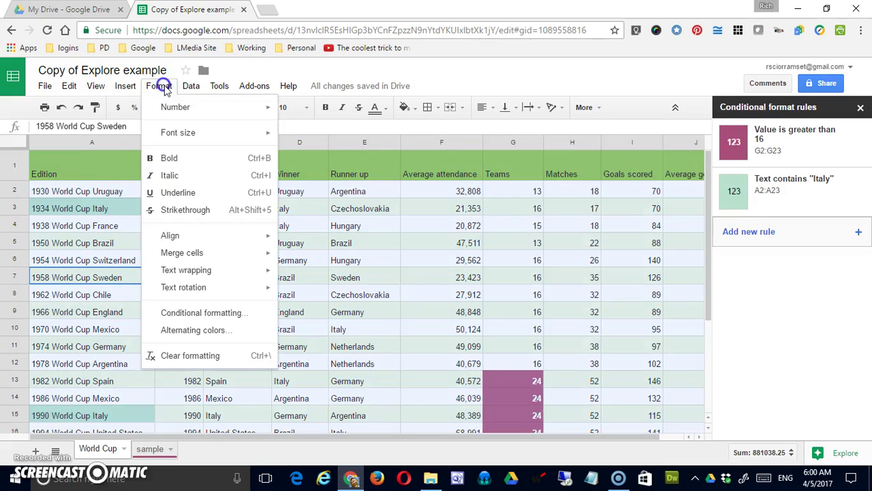
left_click(212, 354)
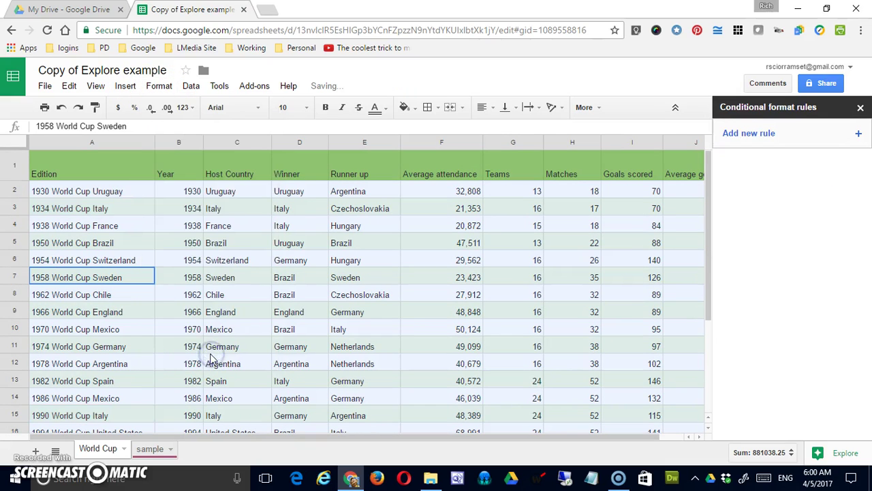
left_click(258, 308)
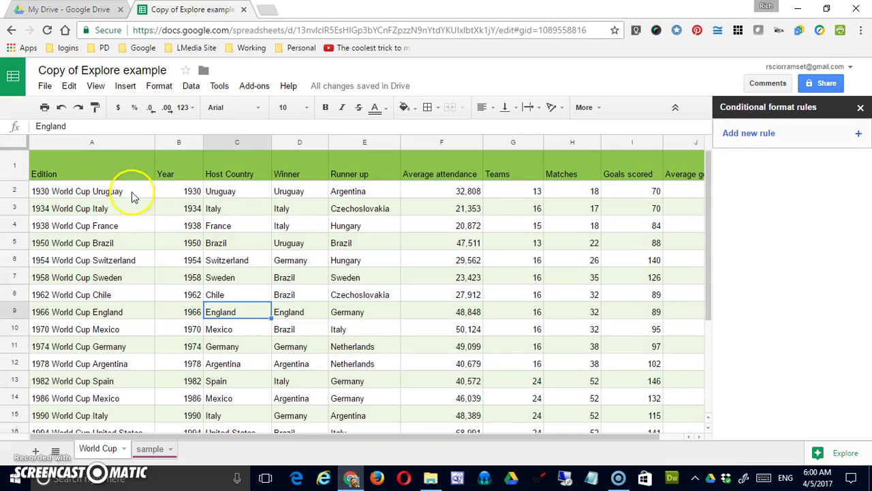
left_click(132, 157)
left_click(193, 231)
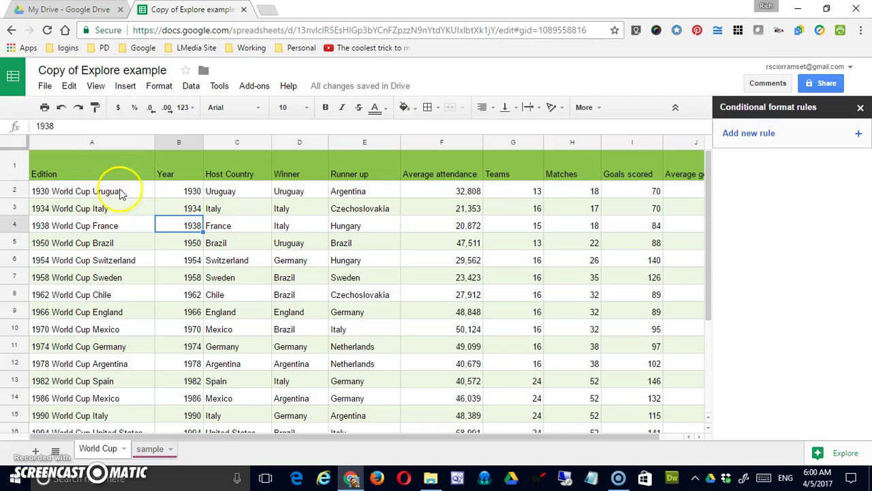
Leave the number formats unchanged and scroll right to bring the Average goals column J into view
left_click(157, 89)
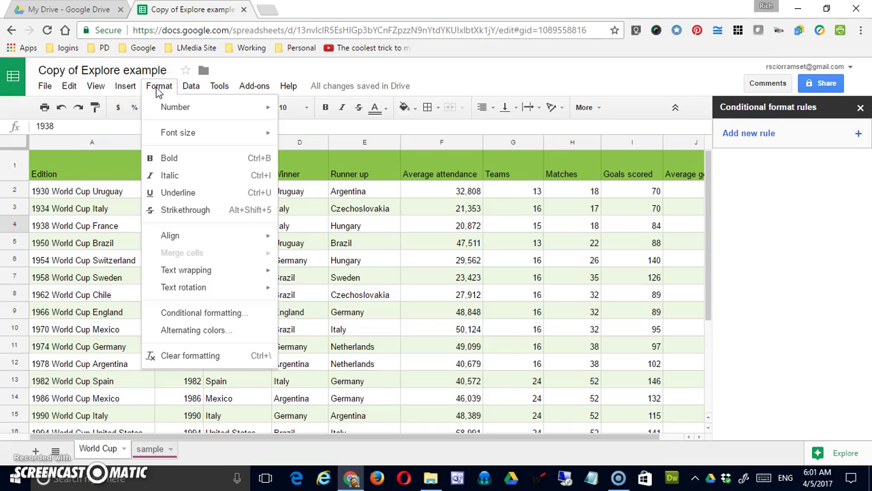
mouse_move(175, 110)
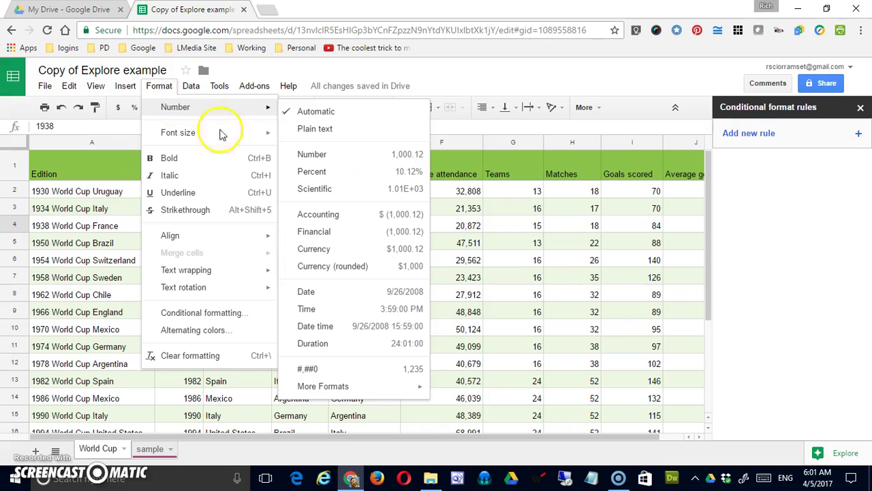
left_click(523, 244)
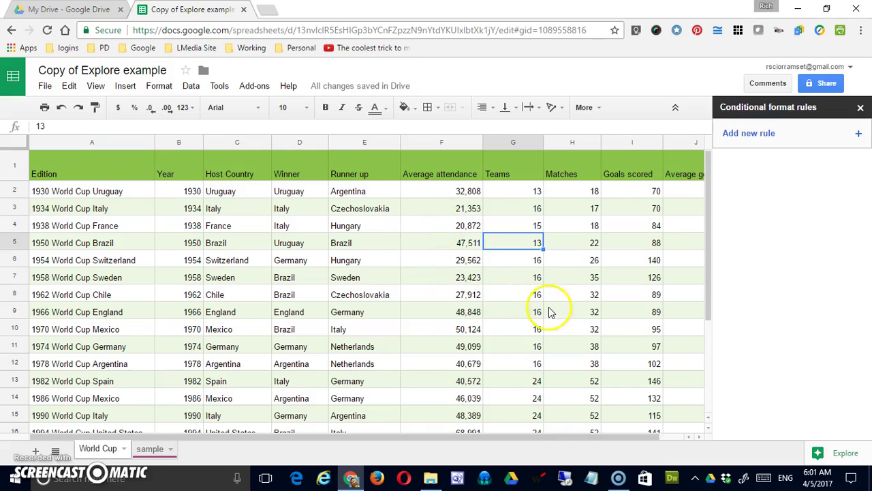
left_click_drag(573, 444, 624, 439)
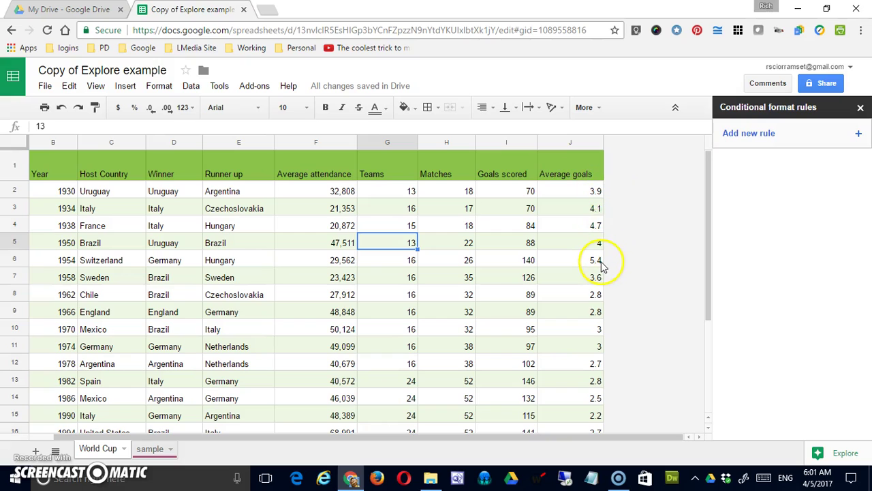
Apply the standard Number format to the whole Average goals column J
left_click(575, 145)
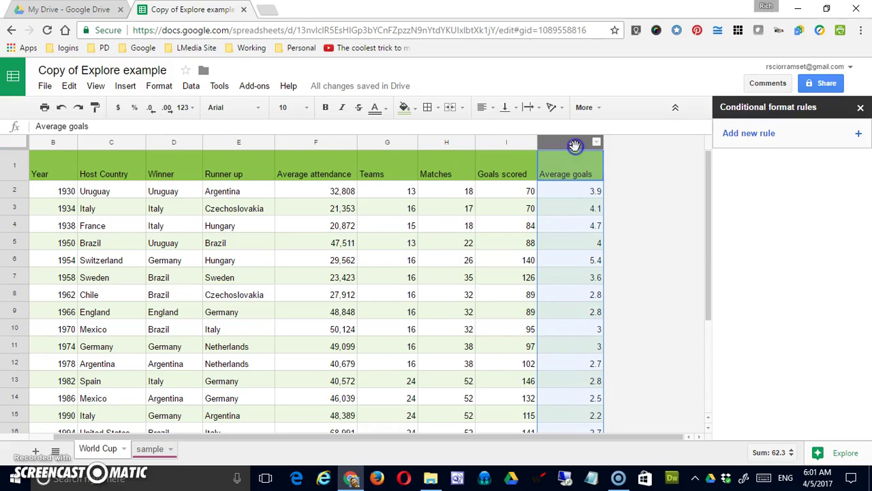
left_click(171, 90)
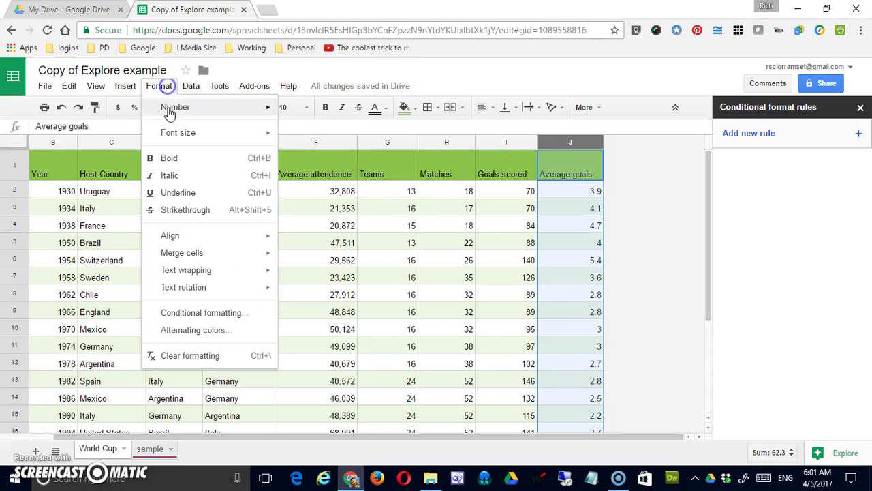
mouse_move(175, 115)
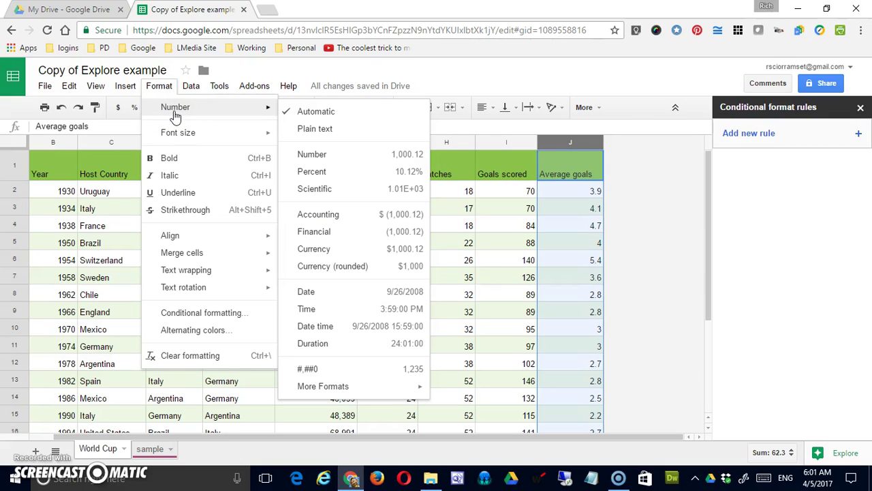
left_click(333, 153)
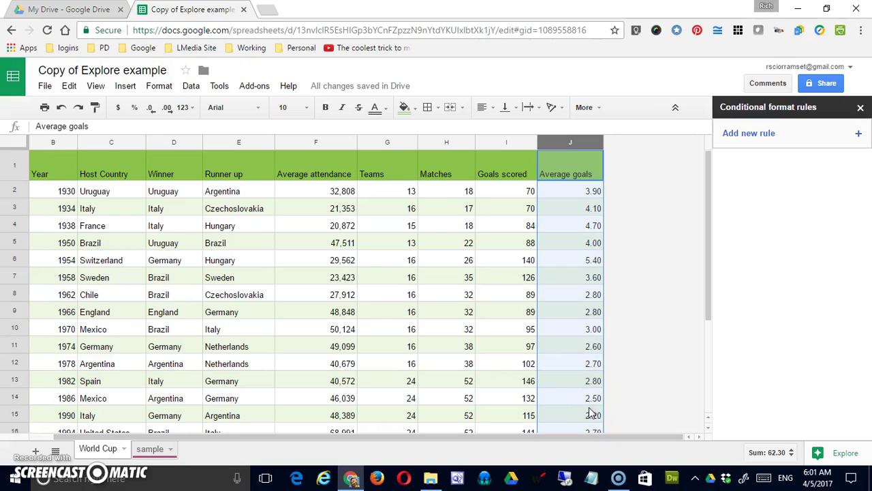
Adjust the decimal places until Average goals shows exactly one decimal, e.g. 3.9
left_click(154, 111)
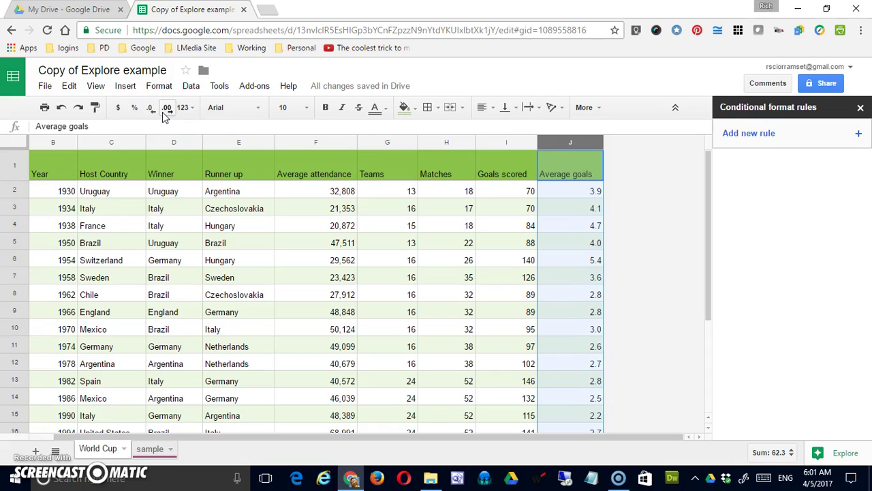
left_click(167, 109)
left_click(167, 109)
left_click(167, 109)
left_click(166, 109)
left_click(167, 109)
left_click(167, 109)
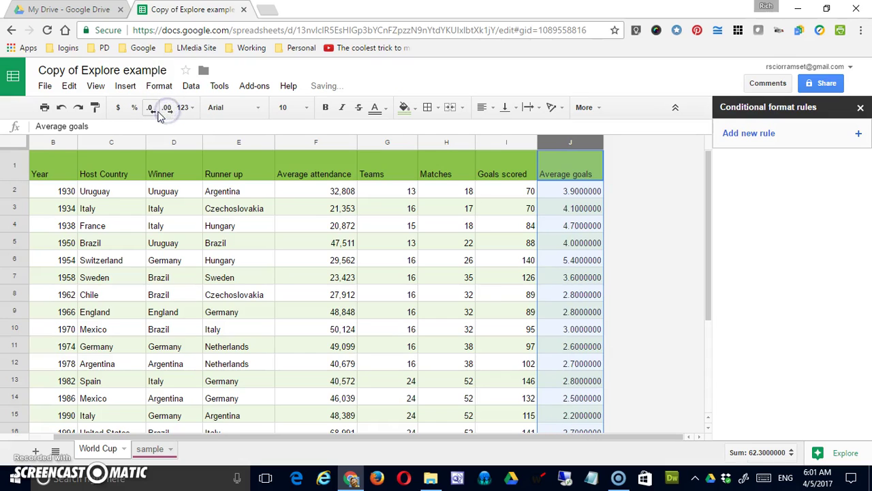
left_click(157, 114)
left_click(157, 113)
left_click(156, 114)
left_click(156, 114)
left_click(157, 114)
left_click(157, 113)
left_click(168, 114)
left_click(168, 111)
left_click(150, 113)
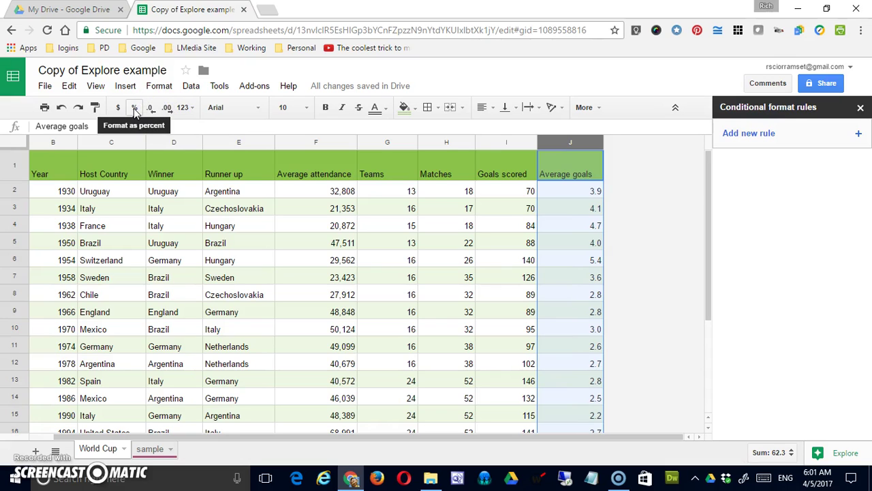
left_click(516, 191)
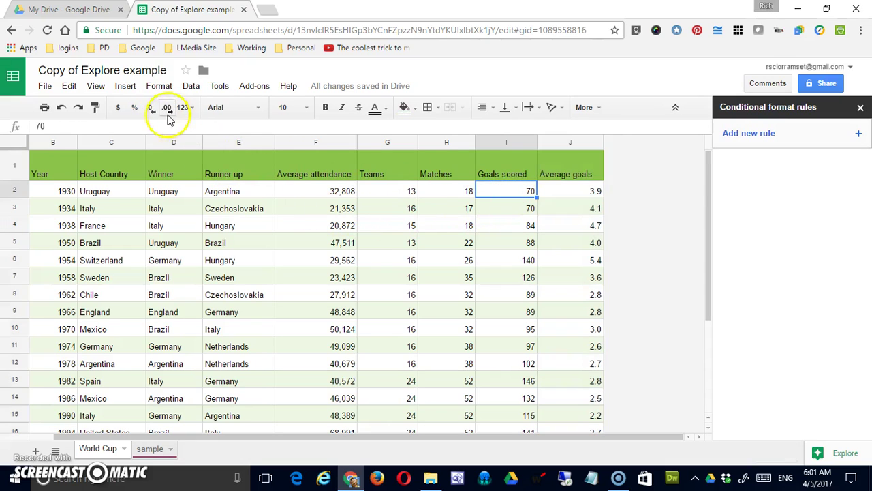
left_click(134, 109)
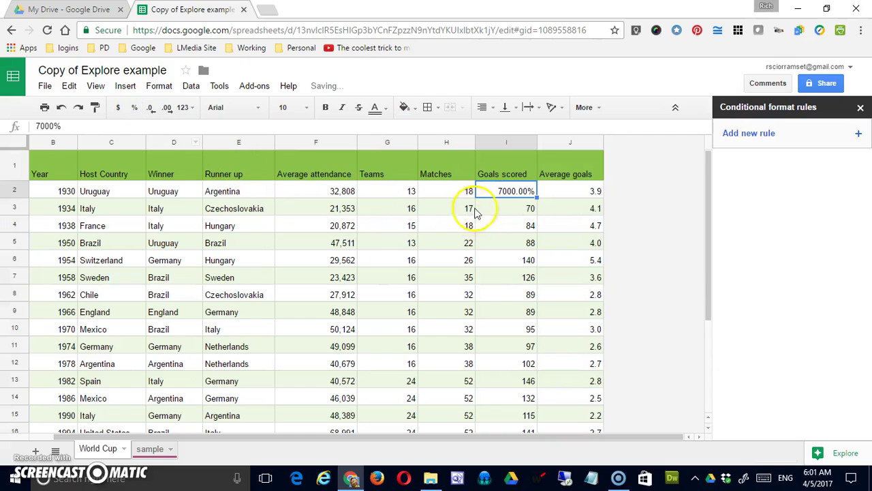
left_click(61, 107)
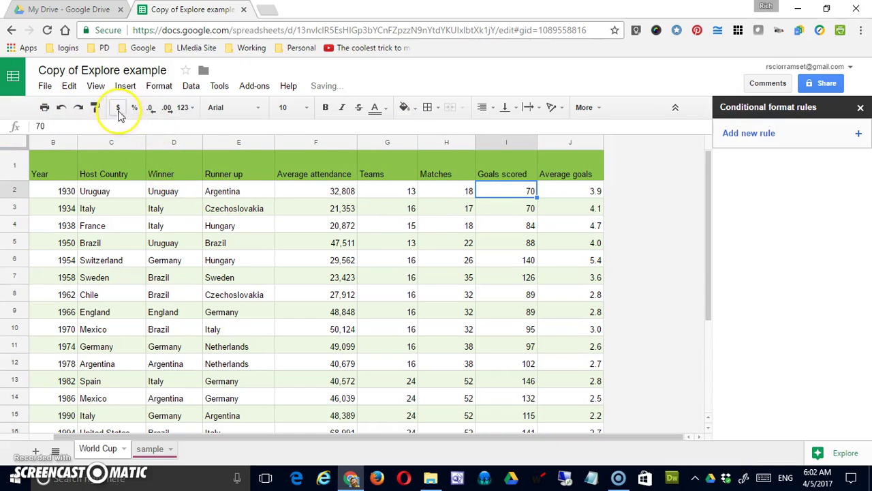
left_click(118, 109)
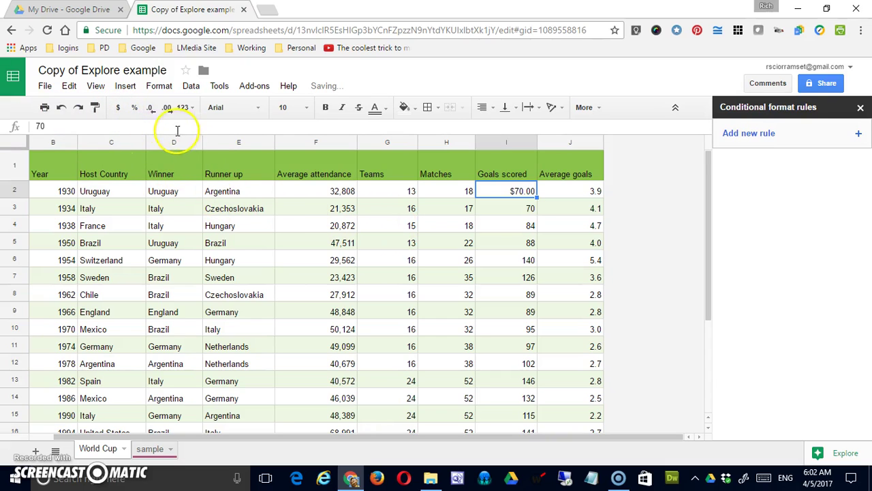
left_click(196, 111)
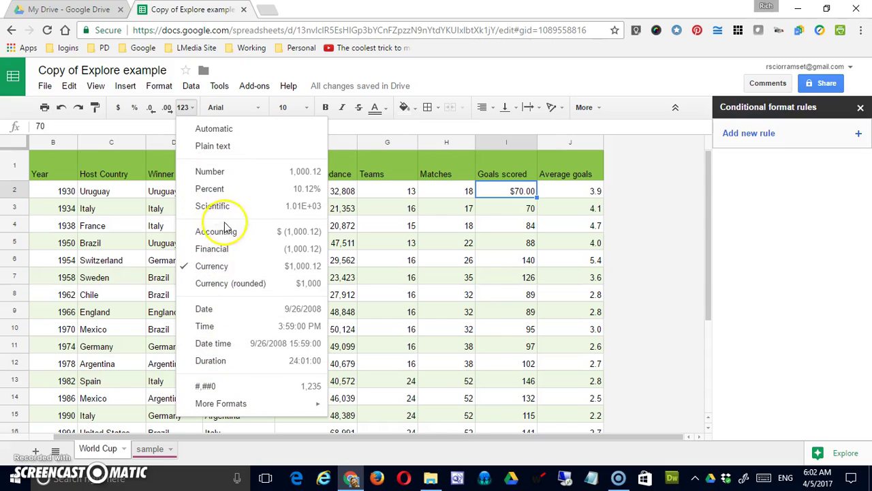
mouse_move(225, 404)
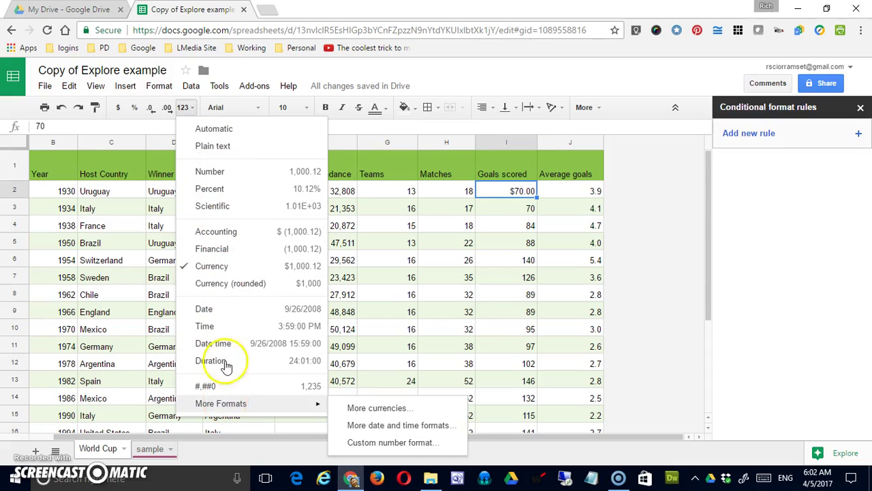
left_click(230, 129)
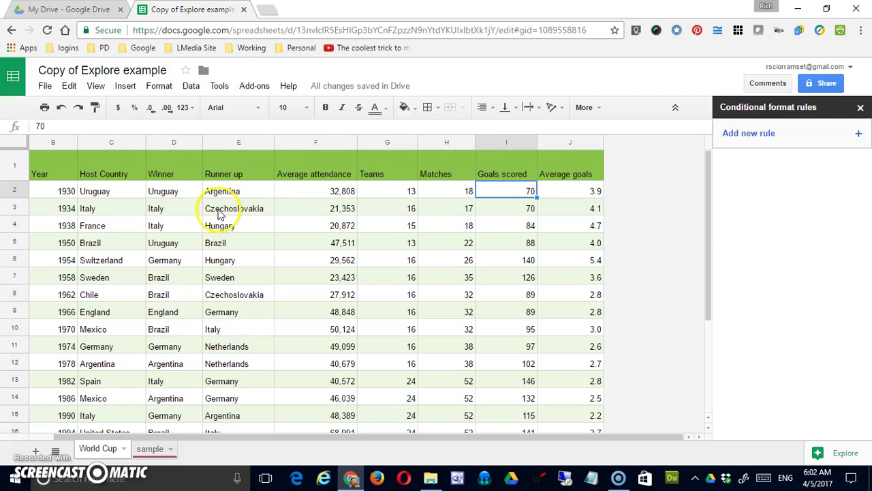
Show the Number formats and More Formats choices: more currencies, date and time, custom format
left_click(160, 88)
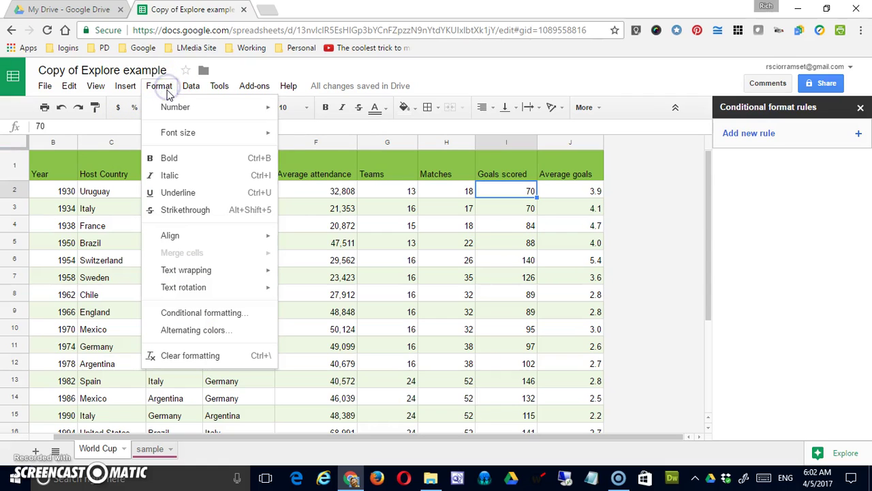
left_click(179, 116)
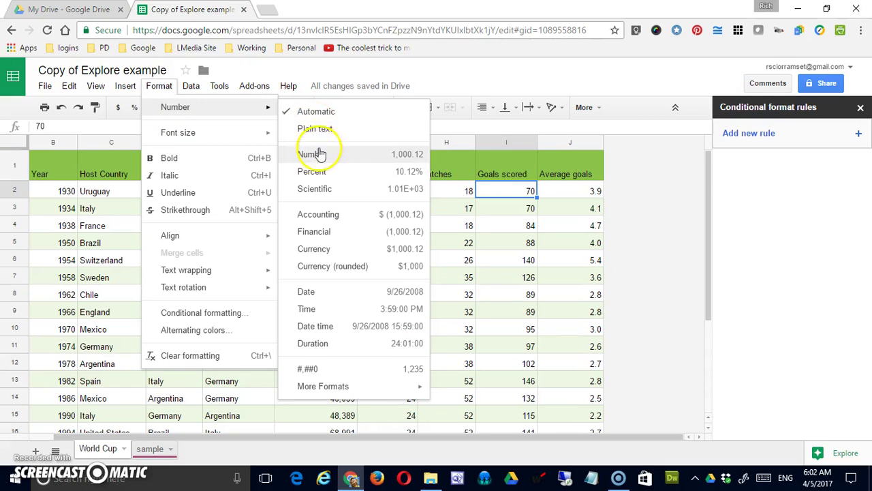
left_click(421, 161)
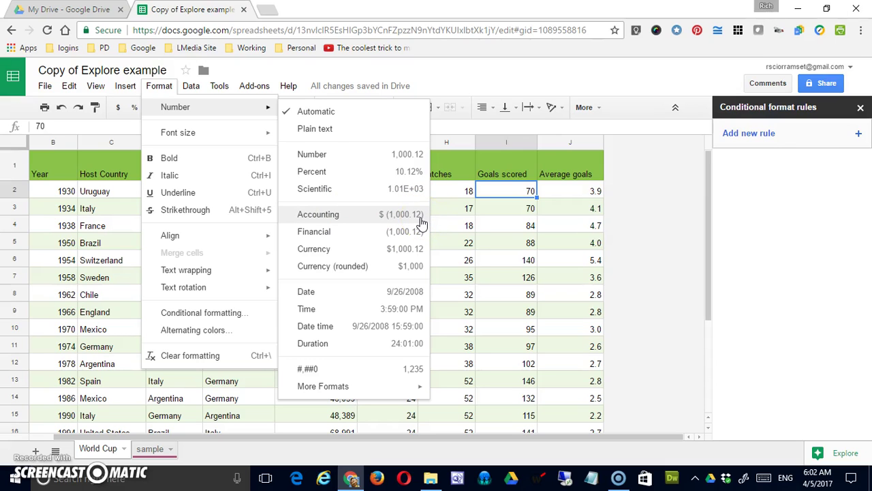
left_click_drag(421, 222, 385, 234)
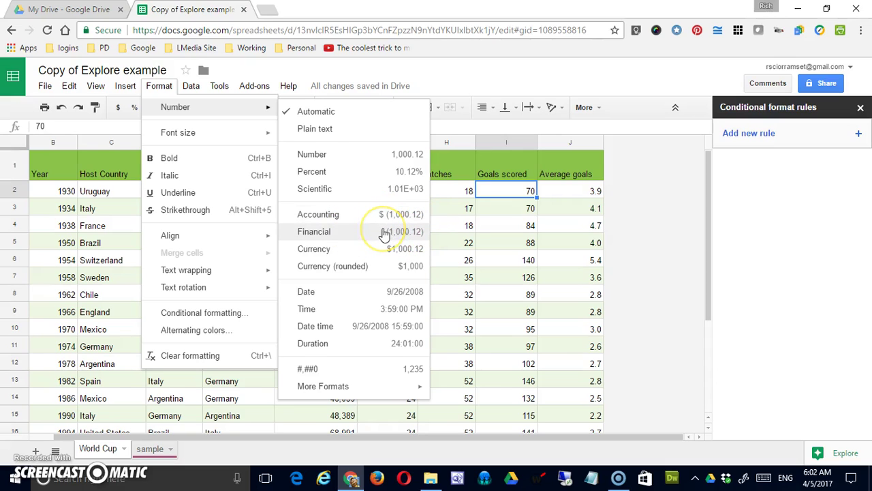
left_click_drag(292, 249, 436, 278)
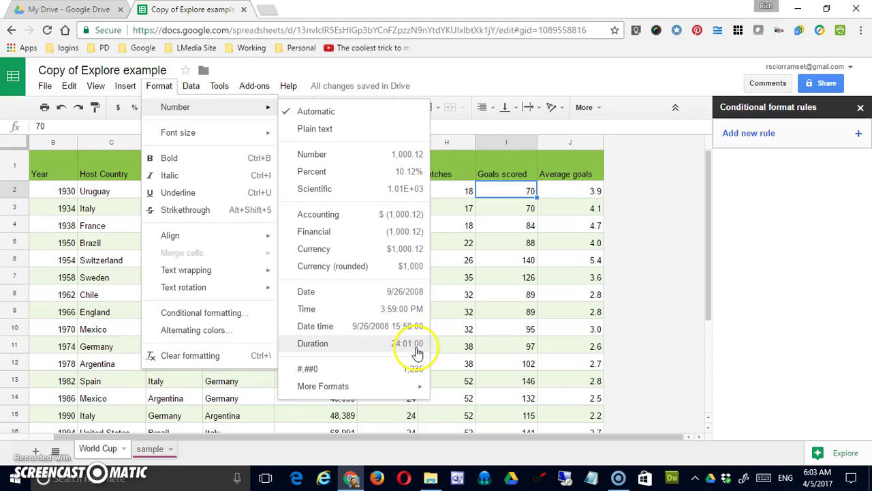
mouse_move(387, 393)
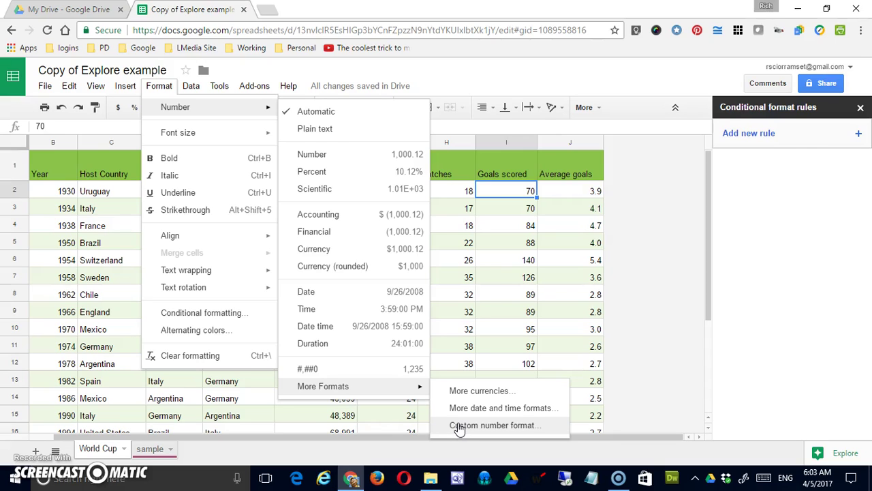
left_click(471, 394)
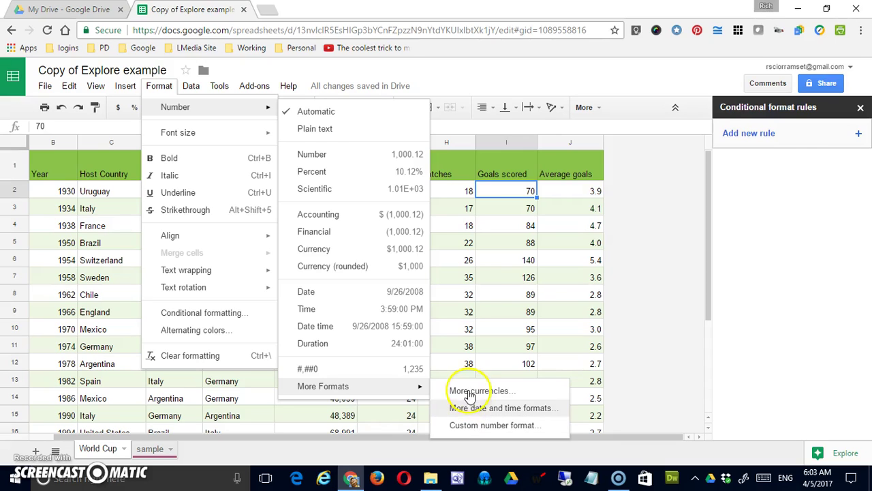
Close the Format menus without changes, leaving Average goals at one decimal place
left_click(681, 242)
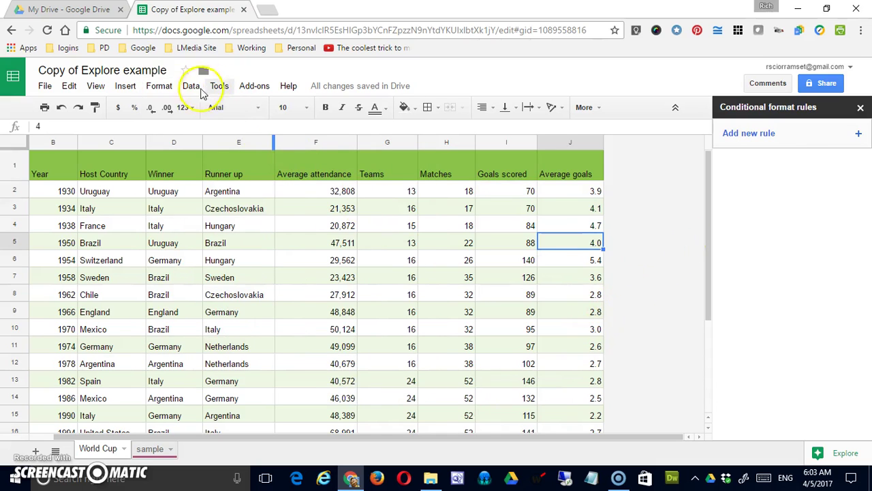
left_click(159, 86)
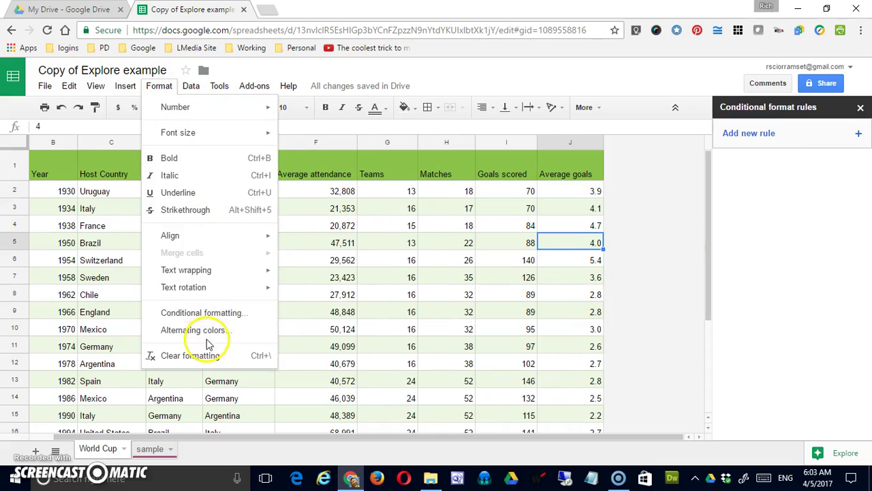
left_click(383, 193)
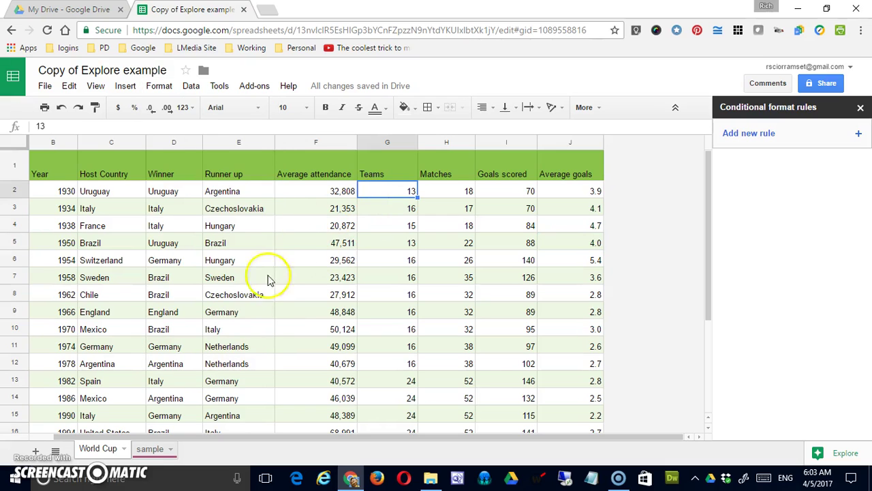